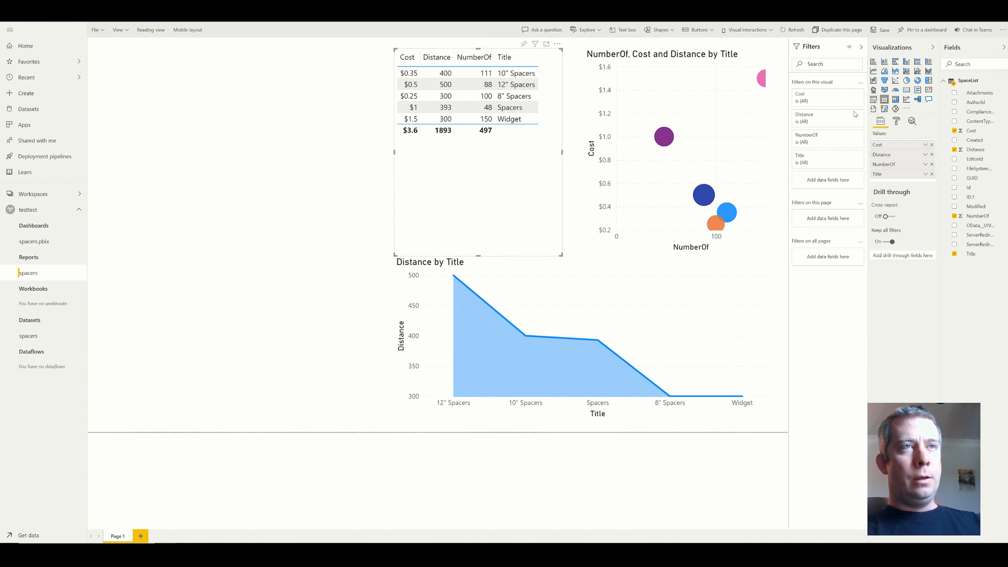
Reorder the table's values so Title comes first, and convert the table into a Power Apps visual.
{"action": "left_click_drag", "start_coordinate": [880, 173], "coordinate": [879, 143]}
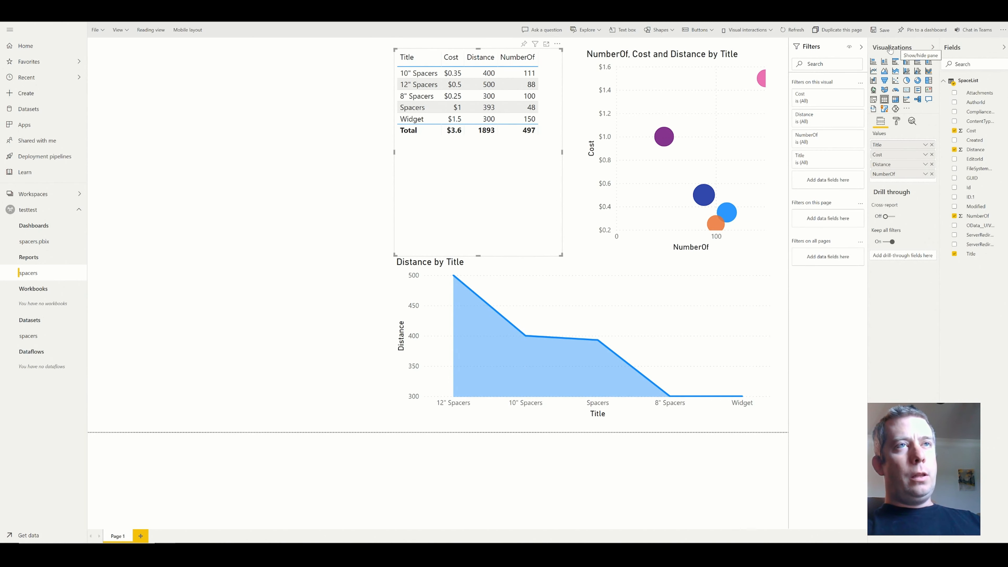
{"action": "left_click", "coordinate": [897, 109]}
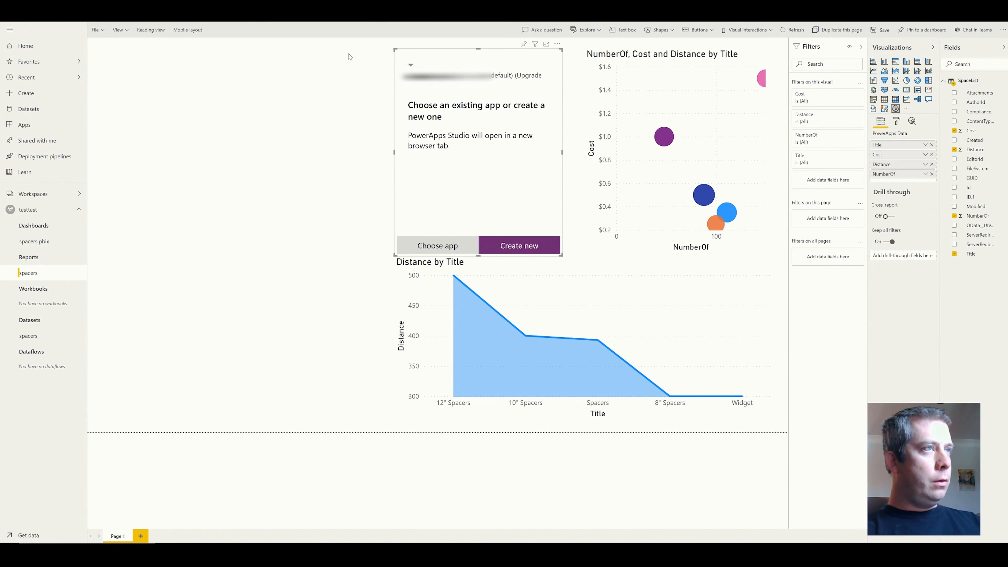
Move the Power Apps visual to the report page's upper-left corner and enlarge it to nearly the full page height.
{"action": "left_click_drag", "start_coordinate": [414, 51], "coordinate": [113, 59]}
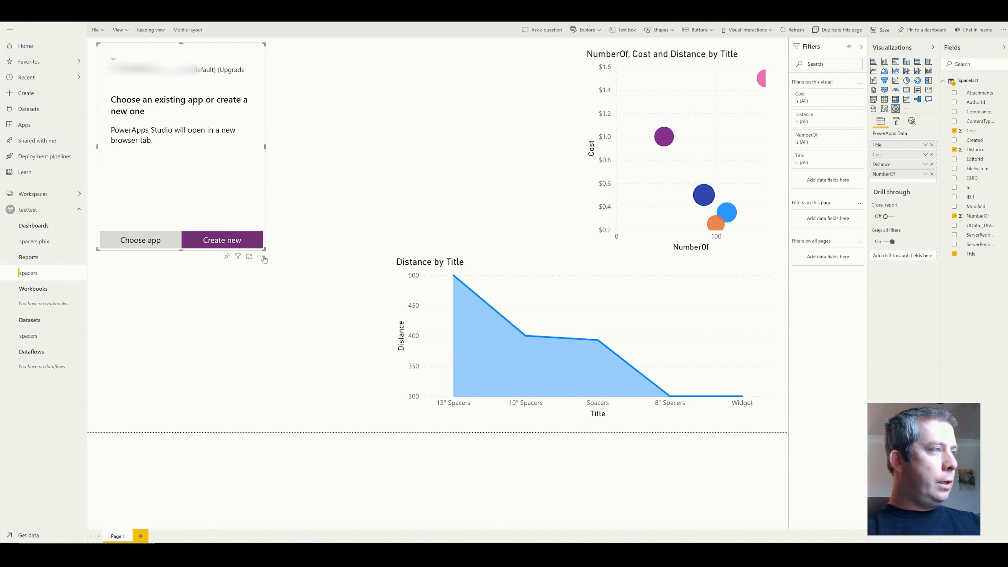
{"action": "left_click_drag", "start_coordinate": [263, 250], "coordinate": [371, 423]}
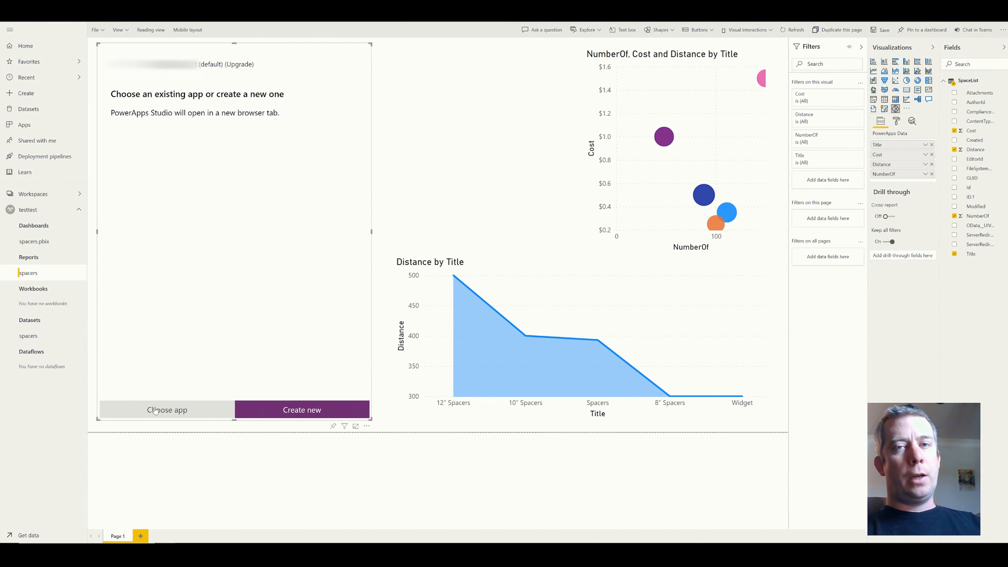
Create a new app from the Power Apps visual, skip the welcome dialog, and delete the default gallery from Screen1.
{"action": "left_click", "coordinate": [302, 413]}
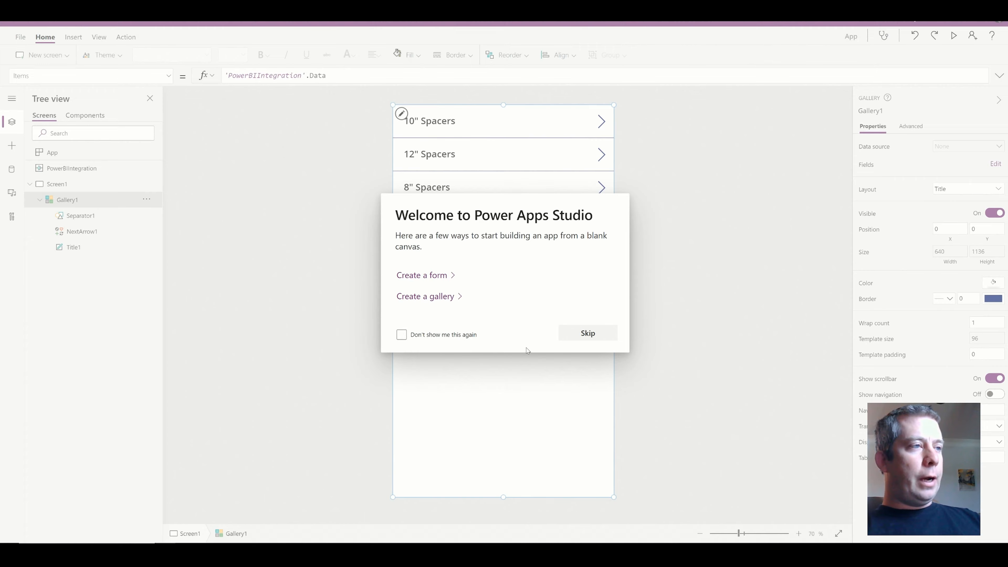
{"action": "left_click", "coordinate": [588, 333]}
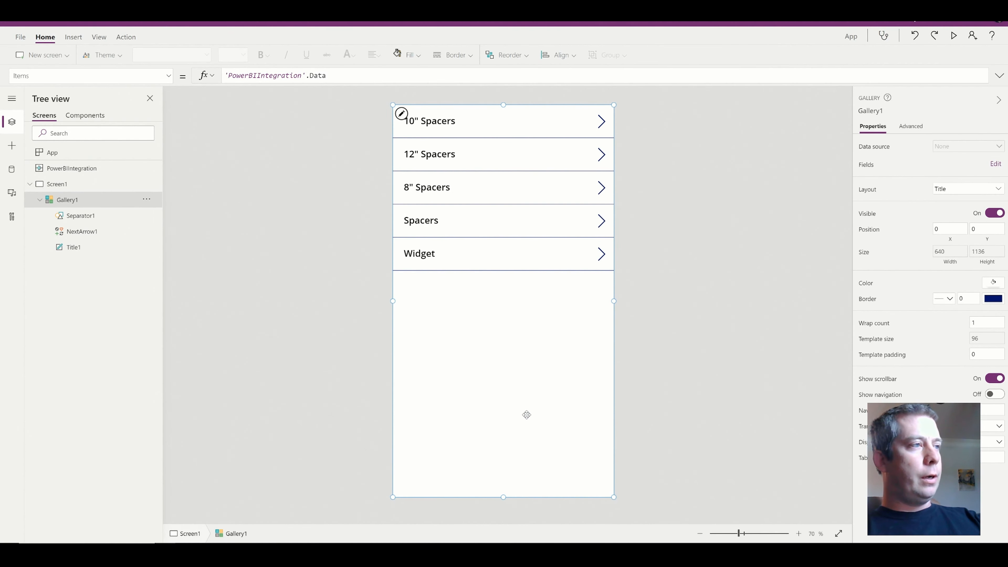
{"action": "key", "text": "Delete"}
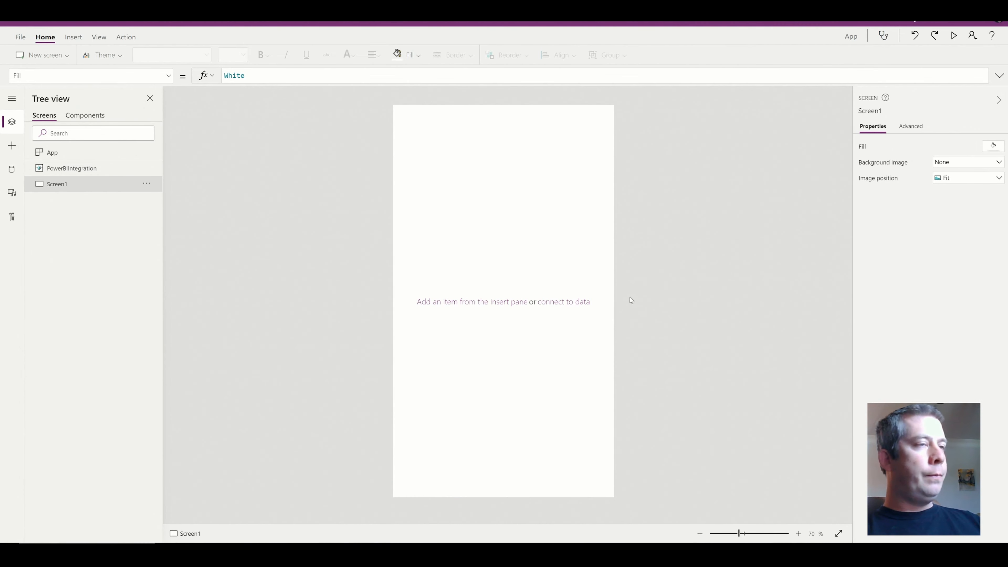
Add the SpaceList list from the SpaceProject SharePoint site as a data source for the app.
{"action": "left_click", "coordinate": [12, 171]}
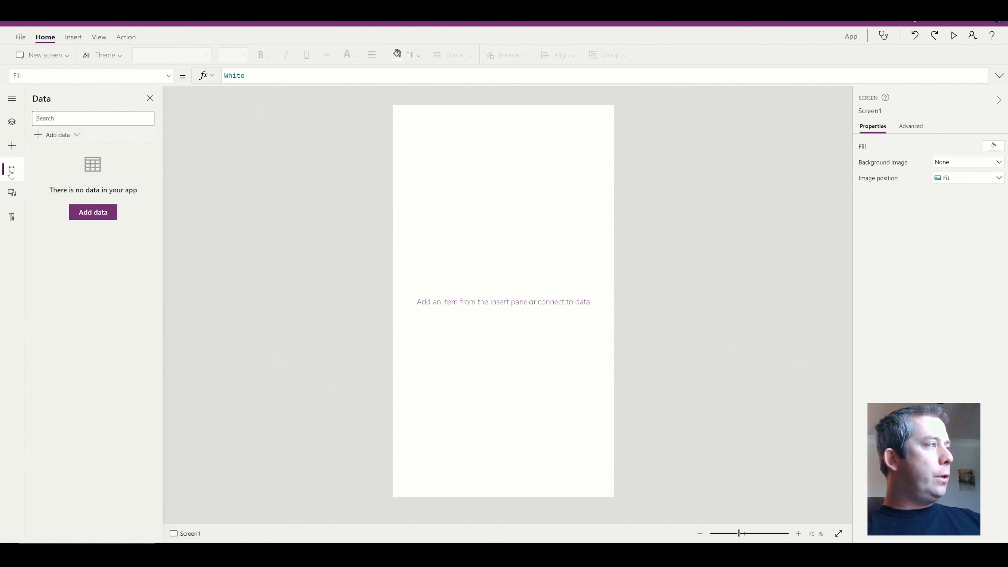
{"action": "left_click", "coordinate": [95, 214]}
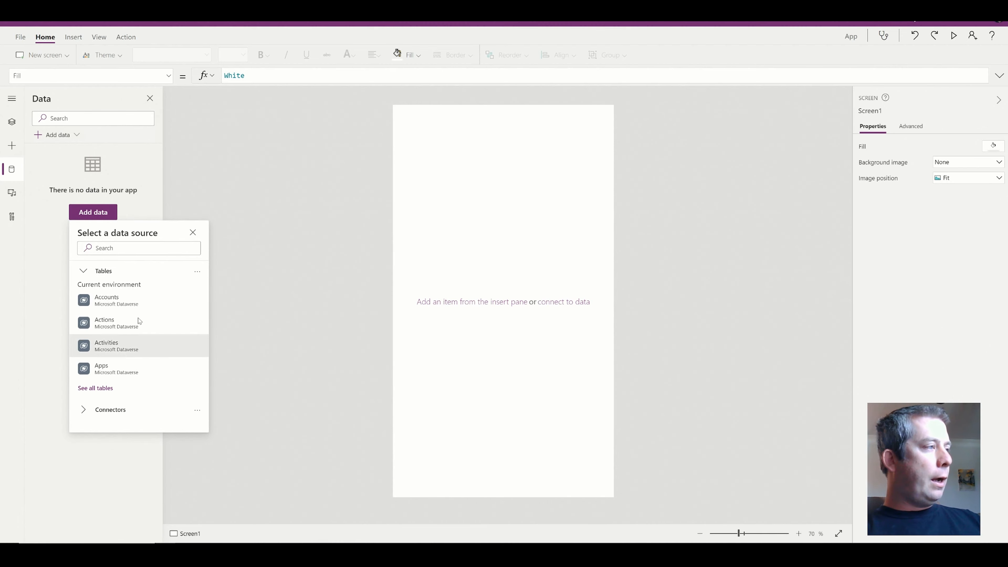
{"action": "type", "text": "sharepoint"}
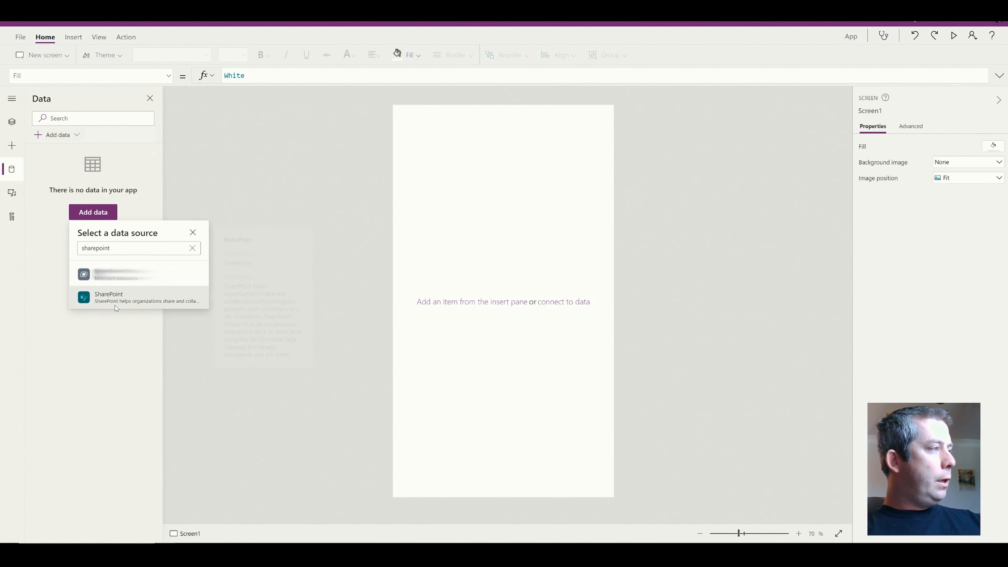
{"action": "left_click", "coordinate": [139, 297]}
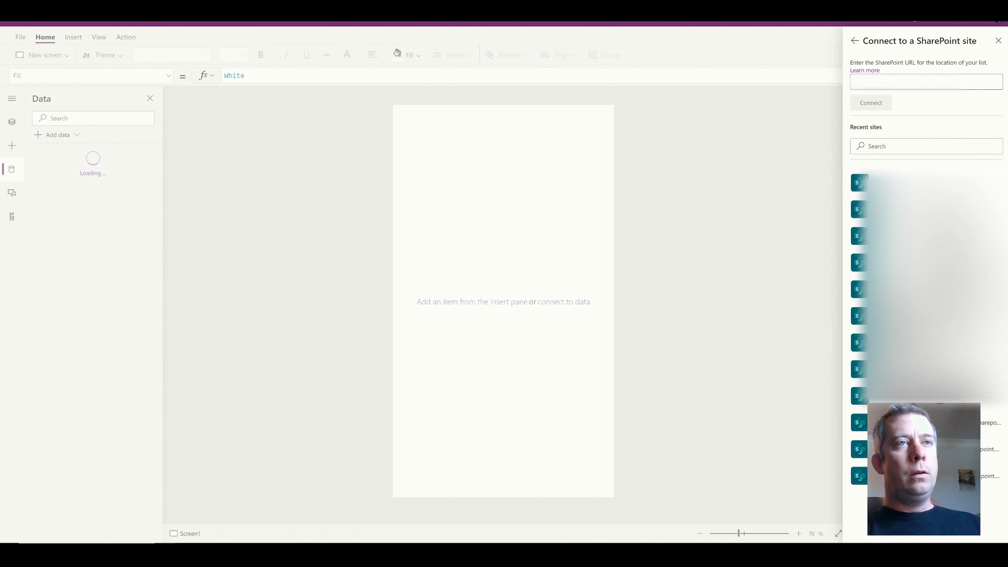
{"action": "key", "text": "ctrl+v"}
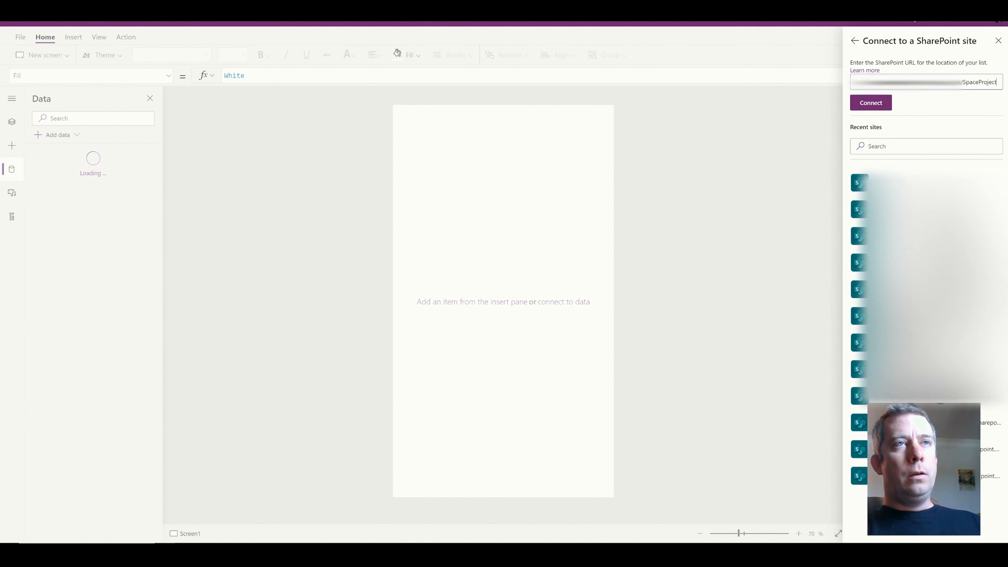
{"action": "left_click", "coordinate": [887, 102]}
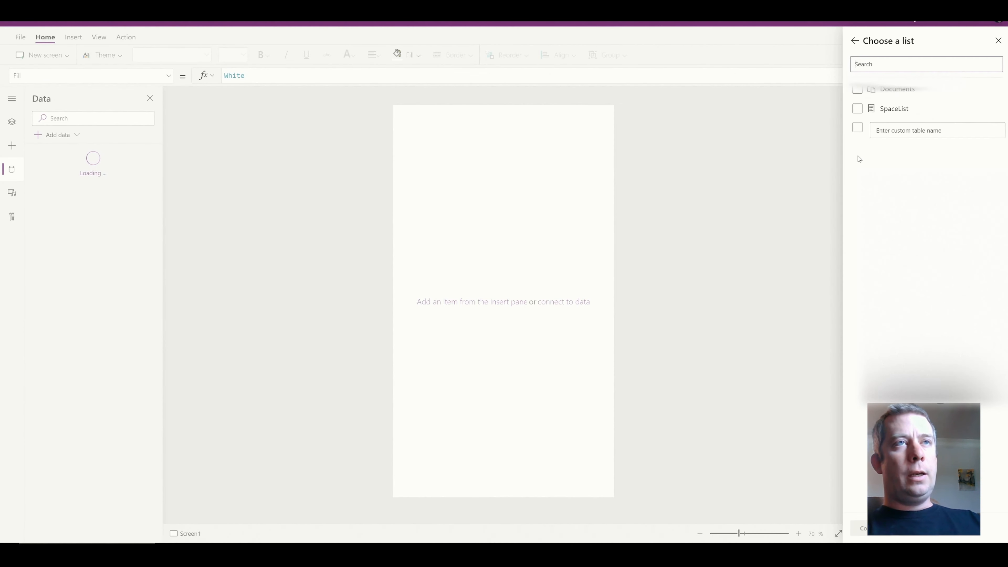
{"action": "left_click", "coordinate": [858, 108]}
{"action": "left_click", "coordinate": [873, 528]}
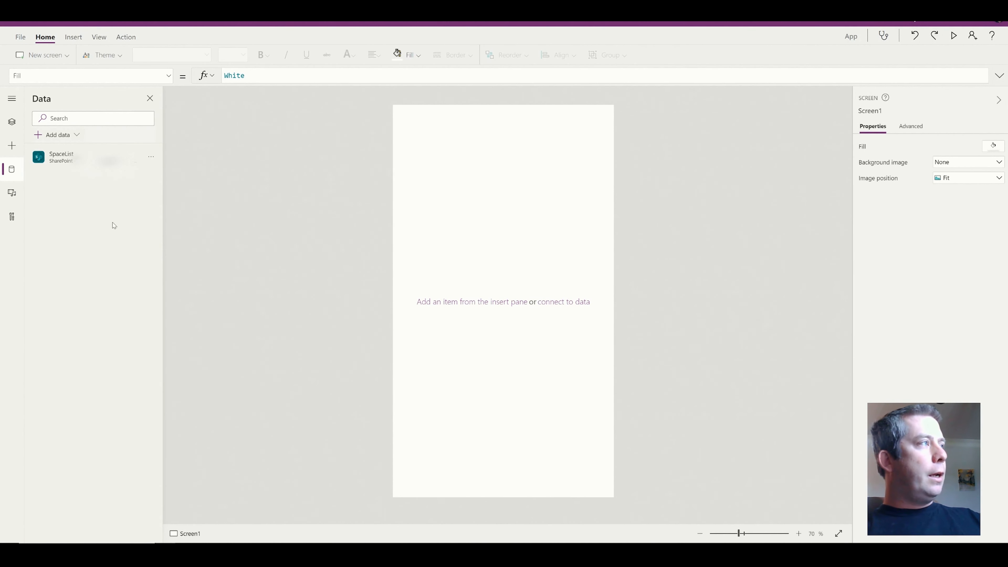
Insert four text input controls on Screen1.
{"action": "left_click", "coordinate": [12, 121]}
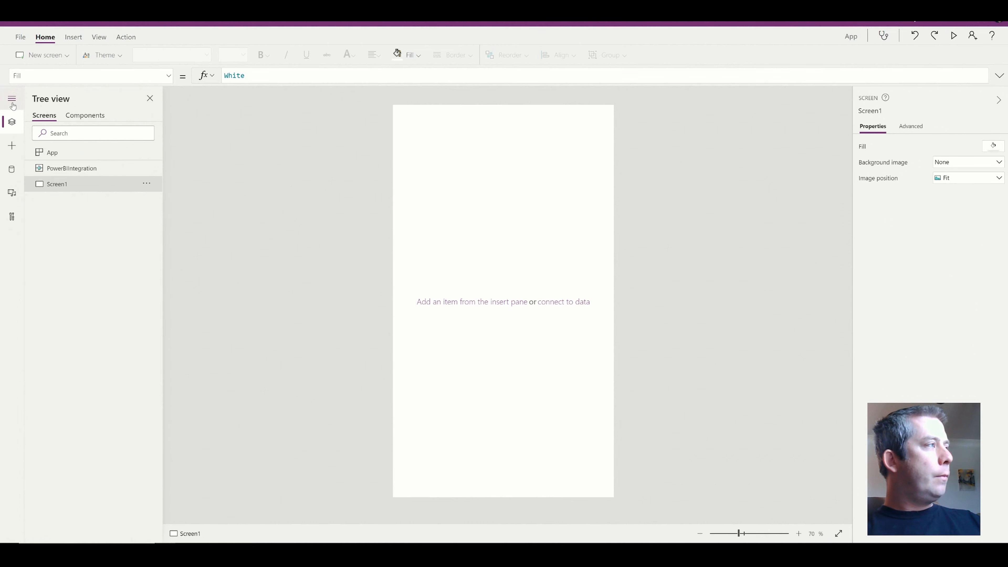
{"action": "left_click", "coordinate": [73, 36]}
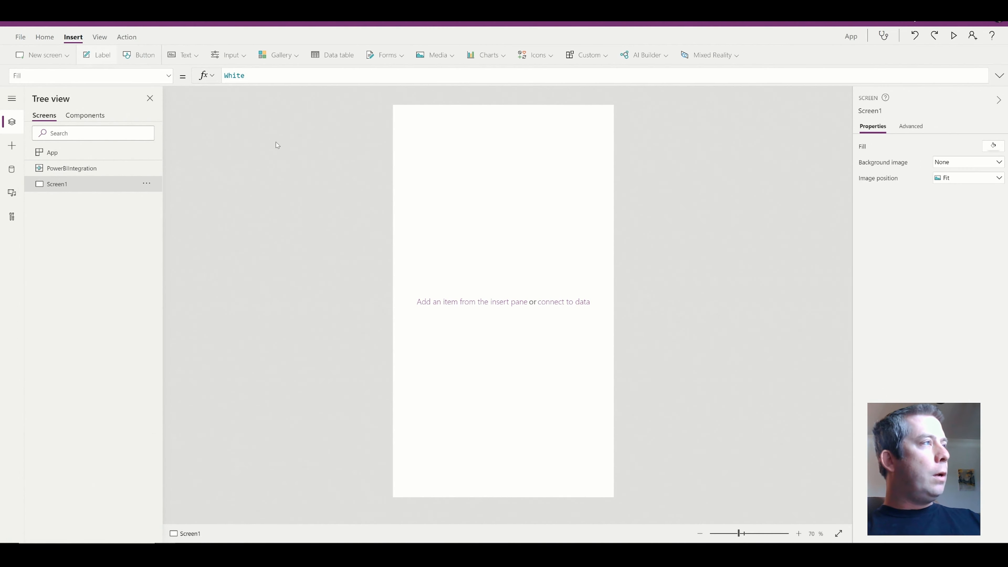
{"action": "left_click", "coordinate": [183, 55]}
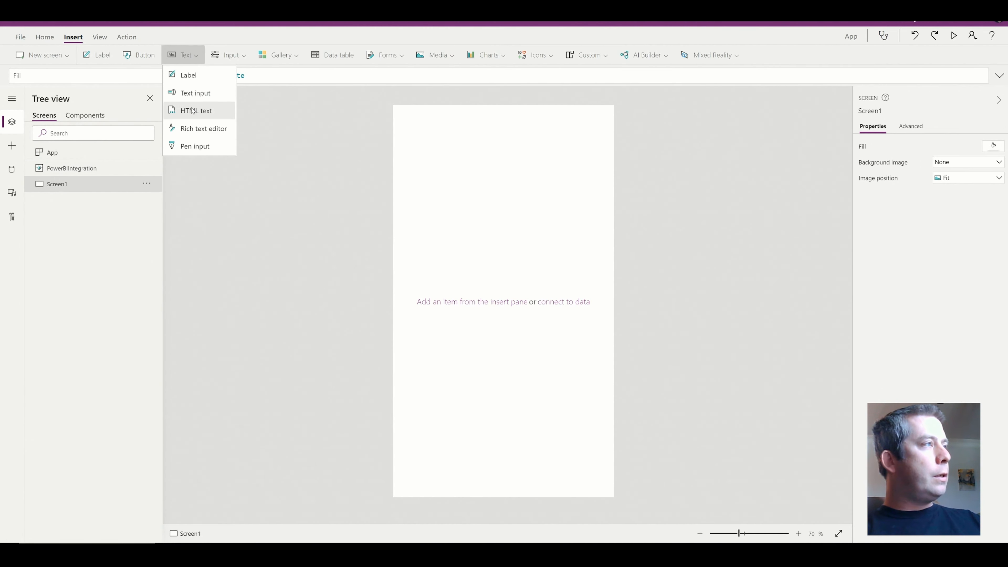
{"action": "left_click", "coordinate": [194, 99]}
{"action": "left_click", "coordinate": [184, 55]}
{"action": "left_click", "coordinate": [195, 93]}
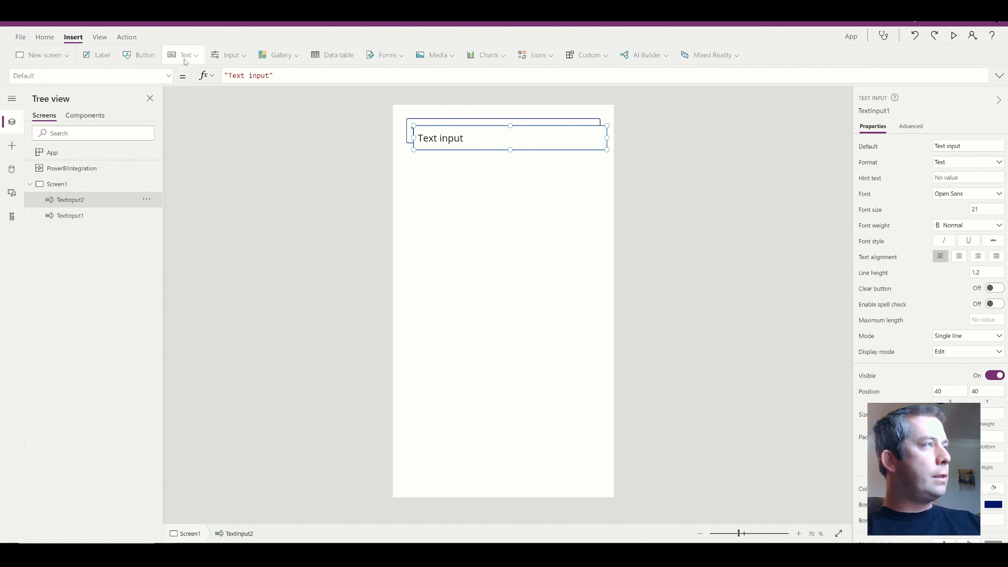
{"action": "left_click", "coordinate": [183, 54]}
{"action": "left_click", "coordinate": [194, 92]}
{"action": "left_click", "coordinate": [184, 55]}
{"action": "left_click", "coordinate": [194, 93]}
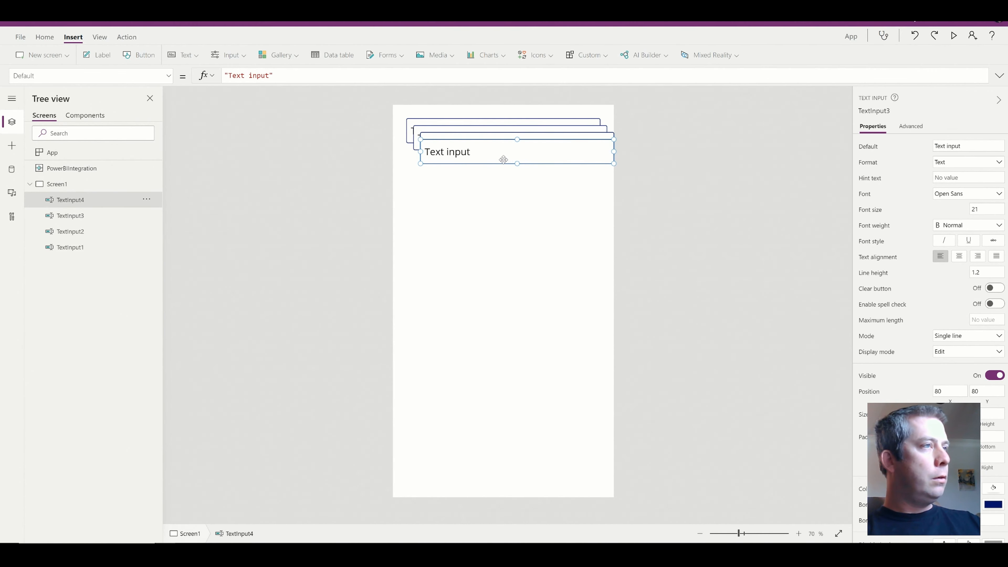
Arrange the four text inputs in one left-aligned vertical column with gaps between them.
{"action": "left_click_drag", "start_coordinate": [496, 155], "coordinate": [482, 365]}
{"action": "left_click_drag", "start_coordinate": [469, 144], "coordinate": [465, 184]}
{"action": "left_click_drag", "start_coordinate": [466, 235], "coordinate": [466, 230]}
{"action": "left_click_drag", "start_coordinate": [466, 283], "coordinate": [466, 298]}
{"action": "mouse_move", "coordinate": [468, 356]}
{"action": "left_mouse_down"}
{"action": "mouse_move", "coordinate": [462, 376]}
{"action": "mouse_move", "coordinate": [466, 356]}
{"action": "left_mouse_up"}
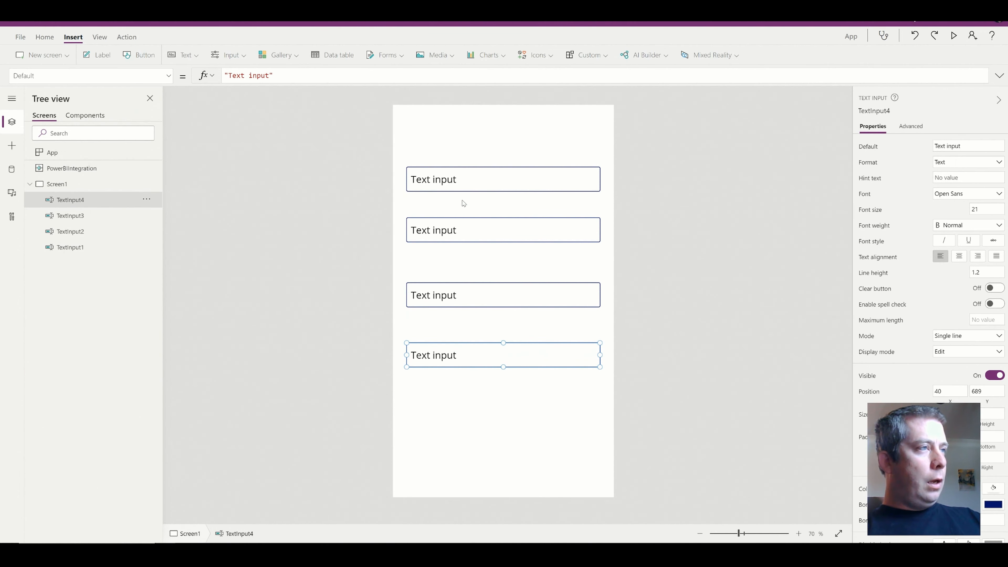
Rename the uppermost text input as txtTitle.
{"action": "left_click", "coordinate": [462, 181]}
{"action": "left_click", "coordinate": [147, 247]}
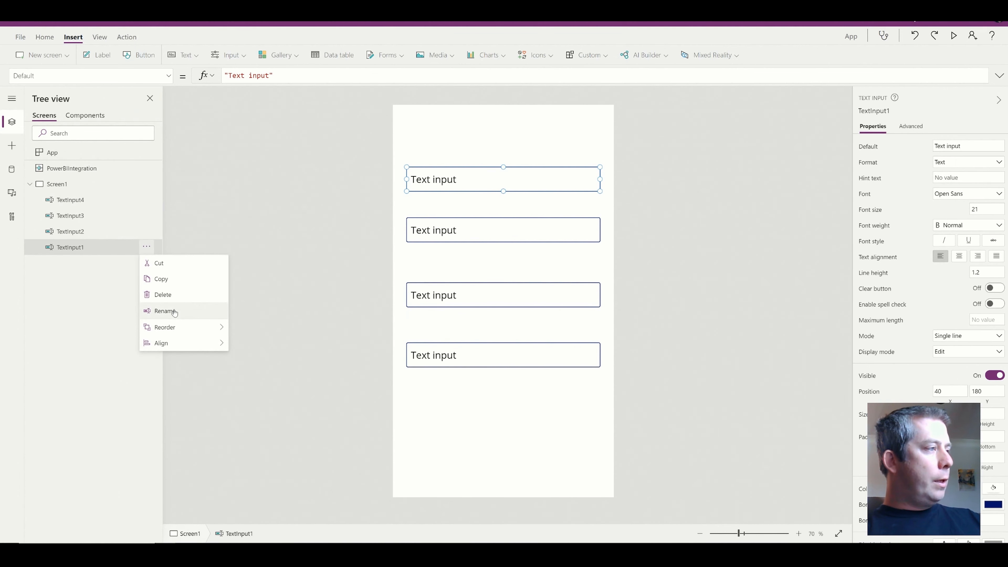
{"action": "left_click", "coordinate": [164, 310]}
{"action": "type", "text": "txtTitle"}
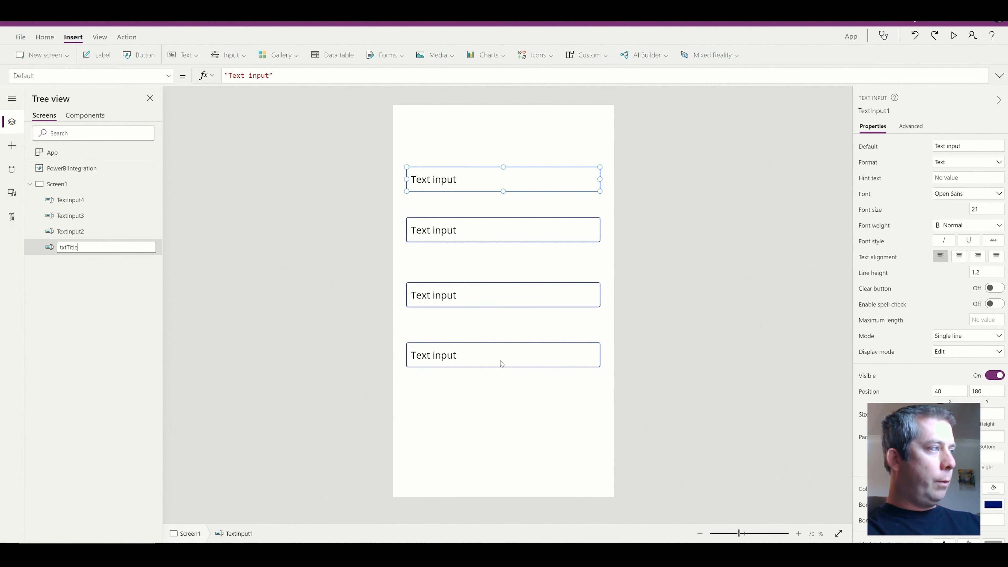
{"action": "key", "text": "Return"}
Shift the second text input down slightly to even the spacing and rename it as txtNumberOf.
{"action": "left_click", "coordinate": [462, 238]}
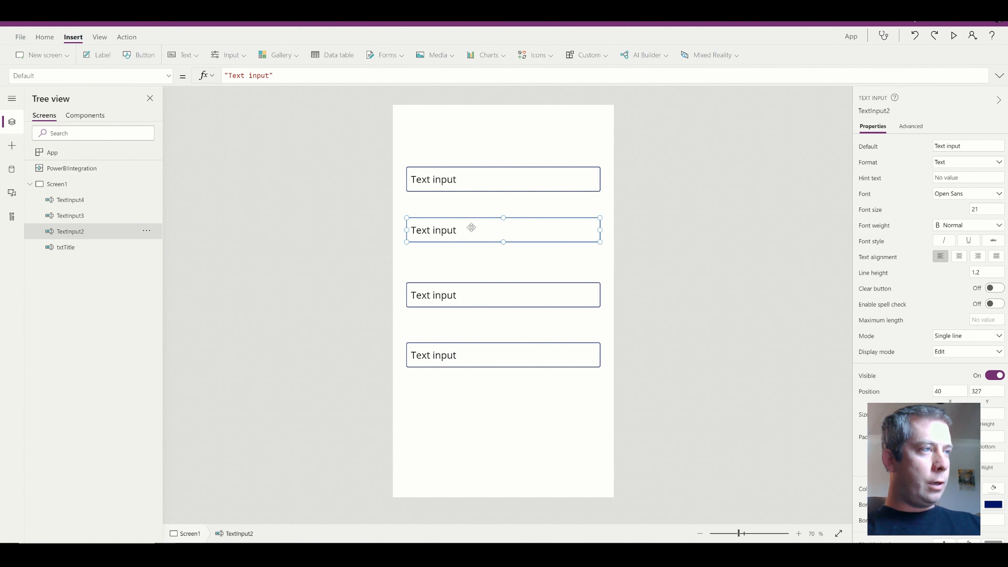
{"action": "left_click_drag", "start_coordinate": [470, 228], "coordinate": [471, 235]}
{"action": "left_click", "coordinate": [147, 230]}
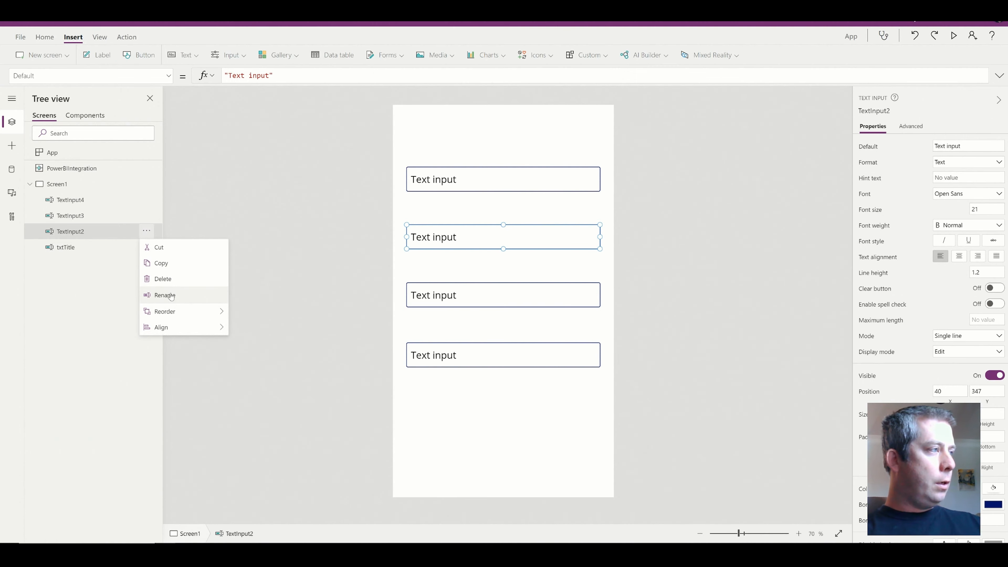
{"action": "left_click", "coordinate": [172, 296]}
{"action": "type", "text": "txtNumberOf"}
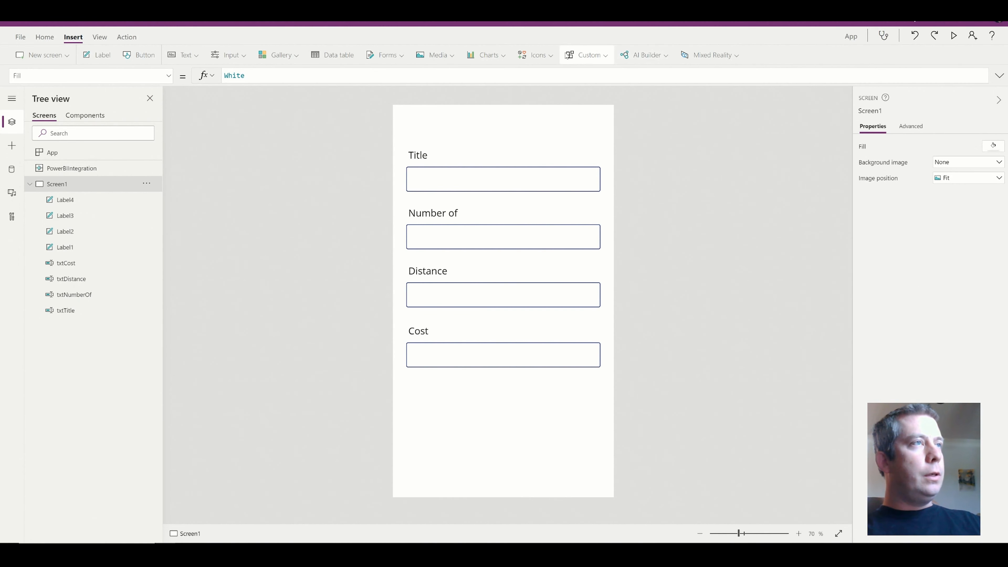
Insert a Save icon and place it above the Title field, aligned with the right edge of the text inputs.
{"action": "left_click", "coordinate": [536, 57]}
{"action": "scroll", "coordinate": [563, 172], "scroll_direction": "down", "scroll_amount": 5}
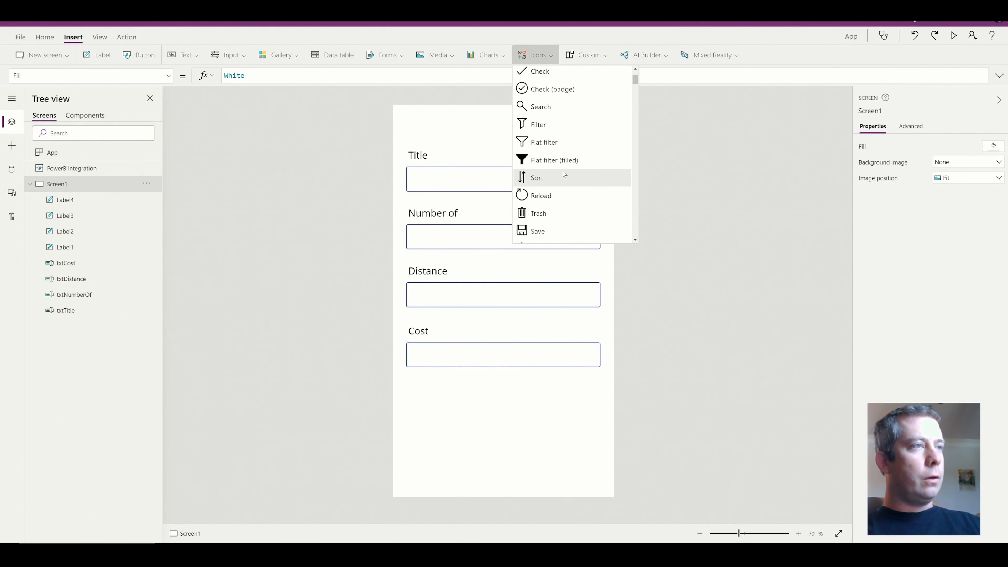
{"action": "left_click", "coordinate": [553, 167]}
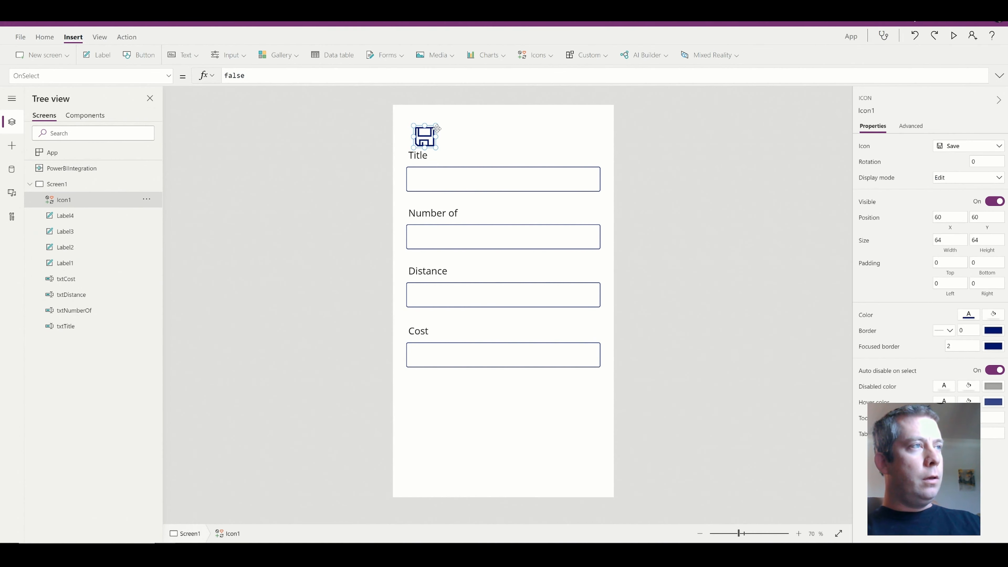
{"action": "left_click_drag", "start_coordinate": [428, 134], "coordinate": [590, 132]}
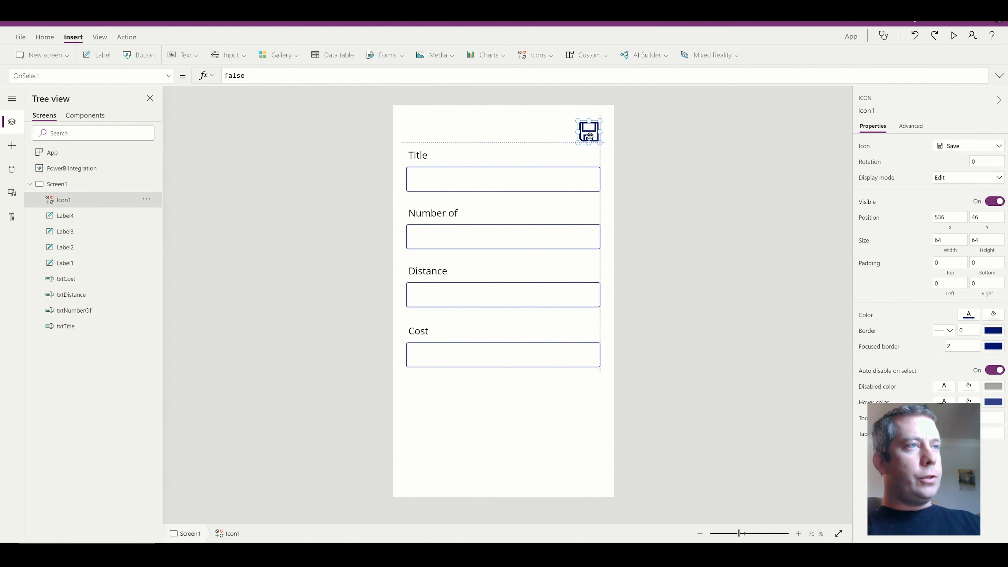
Replace the Save icon's OnSelect formula with the start of a Patch to SpaceList that maps Title to txtTitle.Text: Patch(SpaceList,{Title:txtTitle.Text,.
{"action": "key", "text": "ctrl+a"}
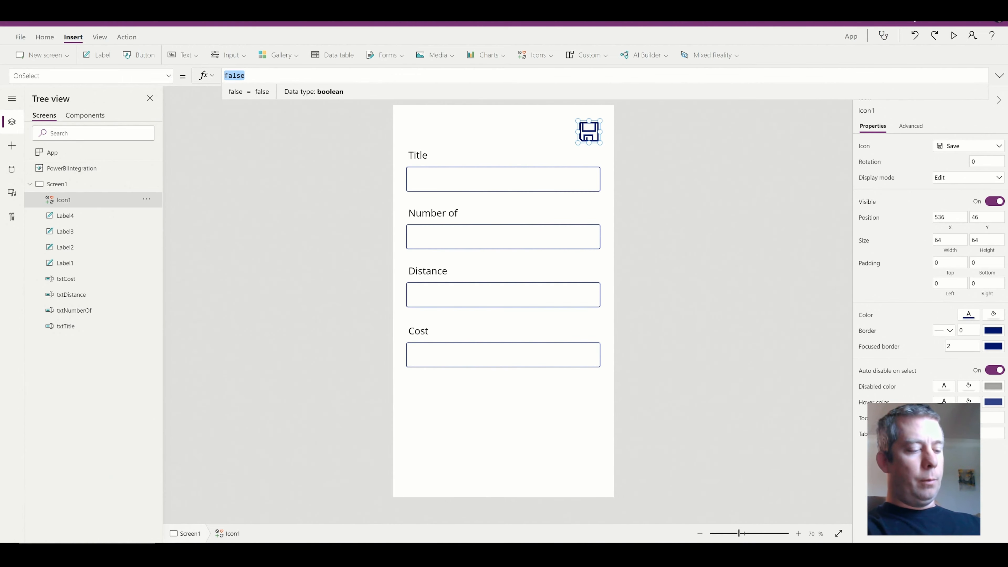
{"action": "key", "text": "BackSpace"}
{"action": "type", "text": "P"}
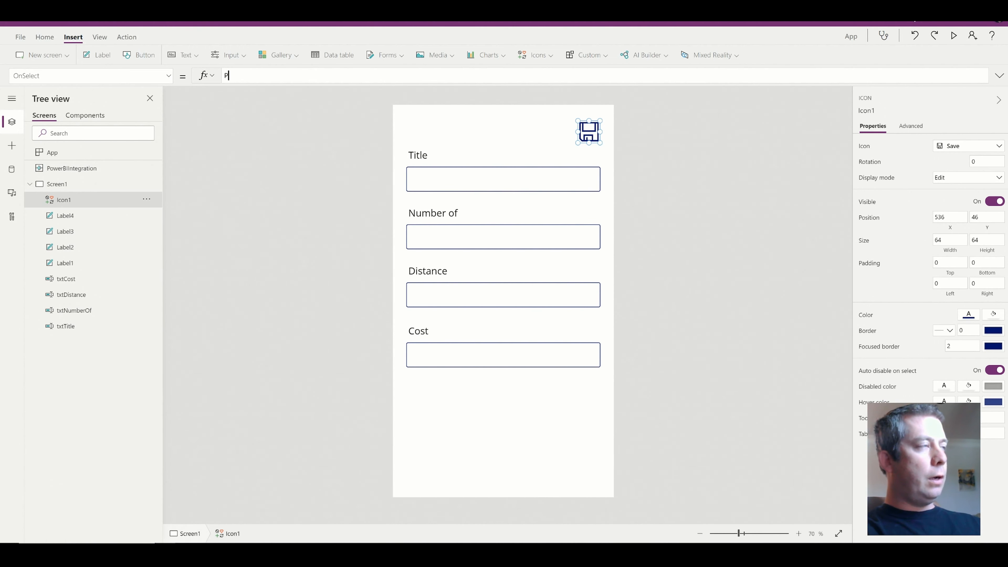
{"action": "type", "text": "atch("}
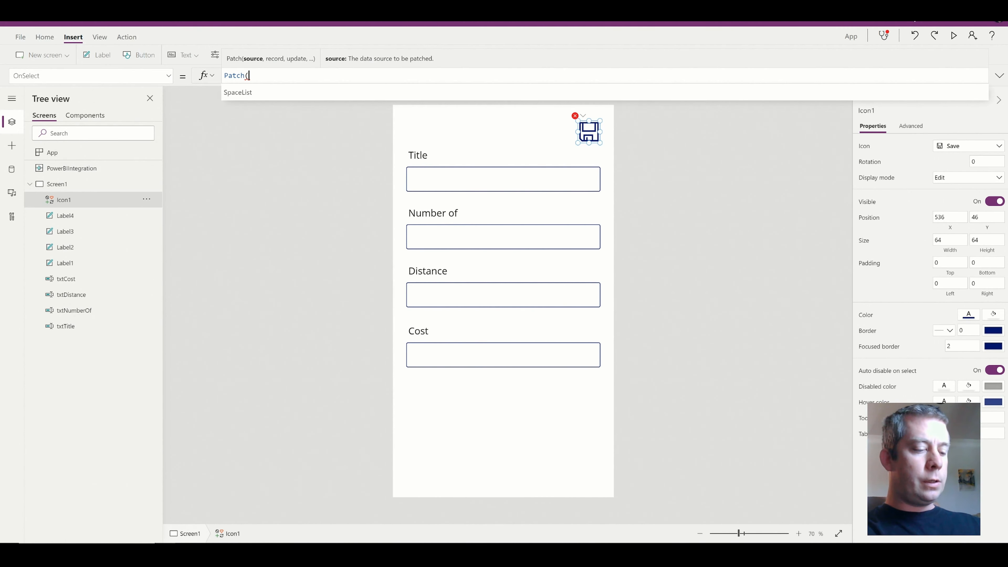
{"action": "type", "text": "SpaceList"}
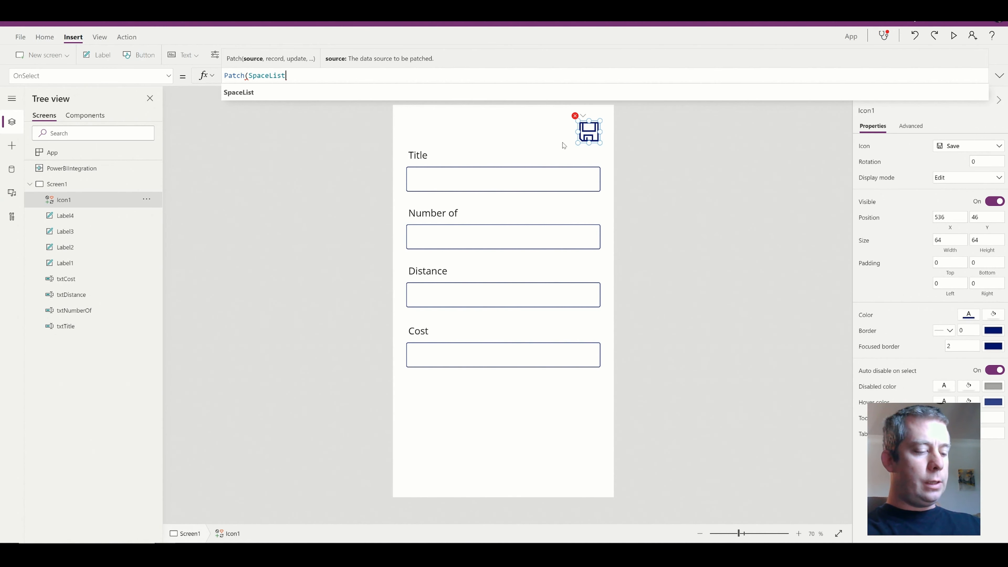
{"action": "type", "text": ",{"}
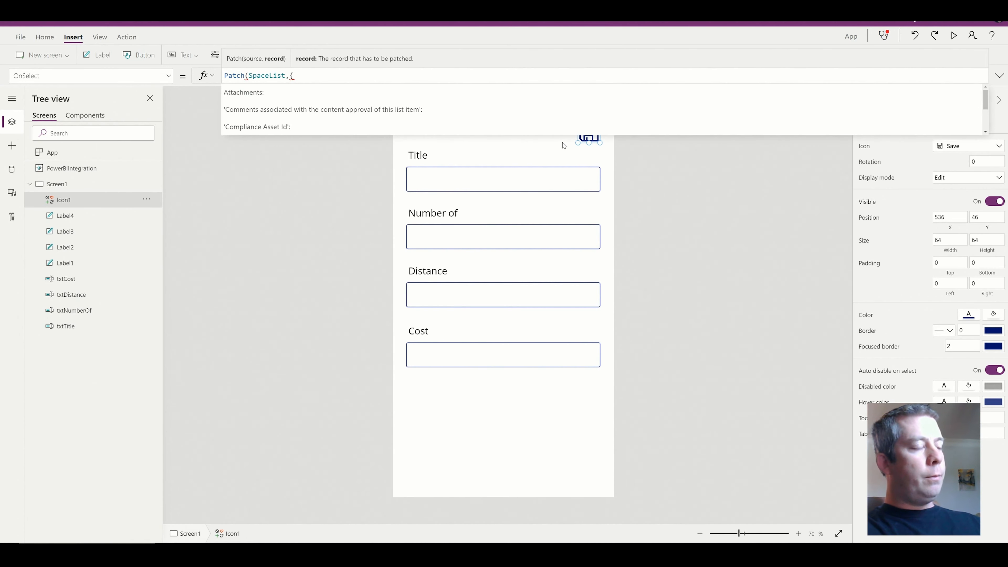
{"action": "type", "text": "Title:"}
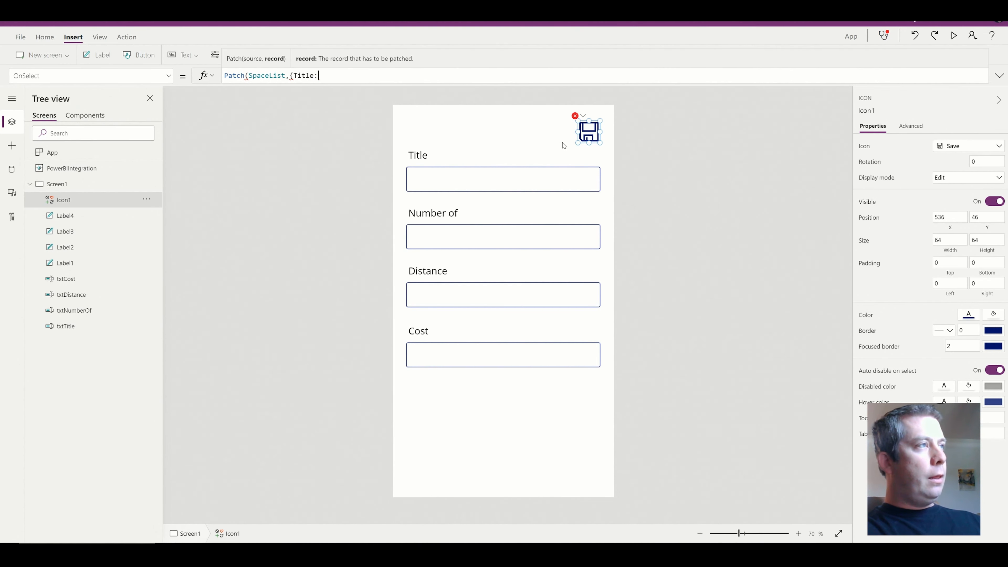
{"action": "type", "text": "txtTitle."}
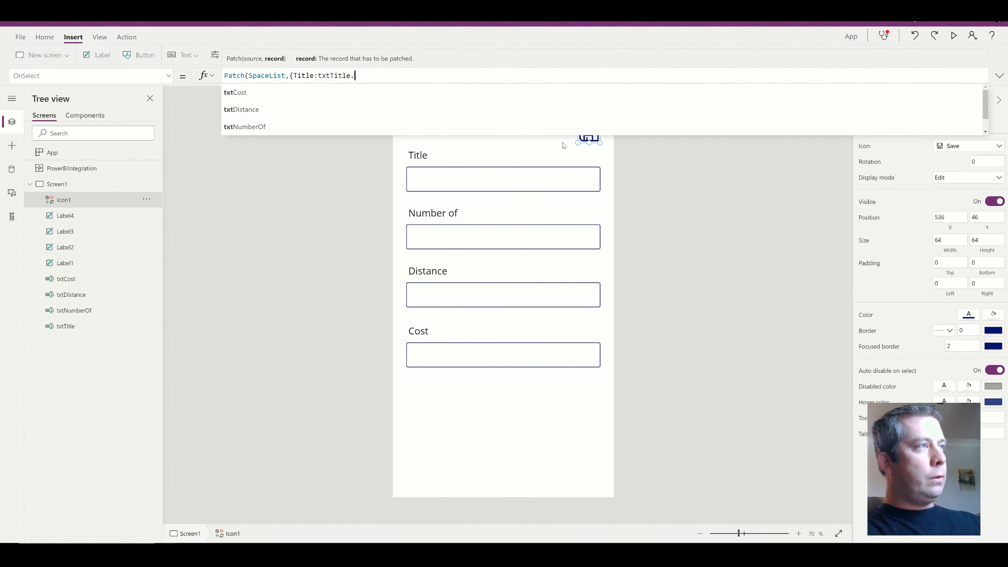
{"action": "type", "text": "Text,"}
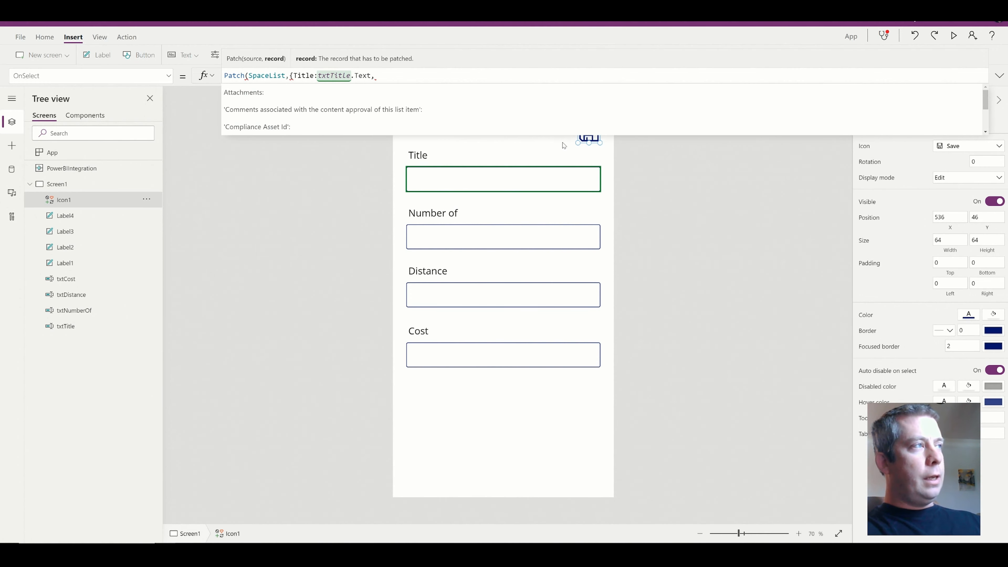
Continue the Patch record with the NumberOf column converted to a number: NumberOf:Value(txtNumberOf.Text),.
{"action": "type", "text": "NumberOf"}
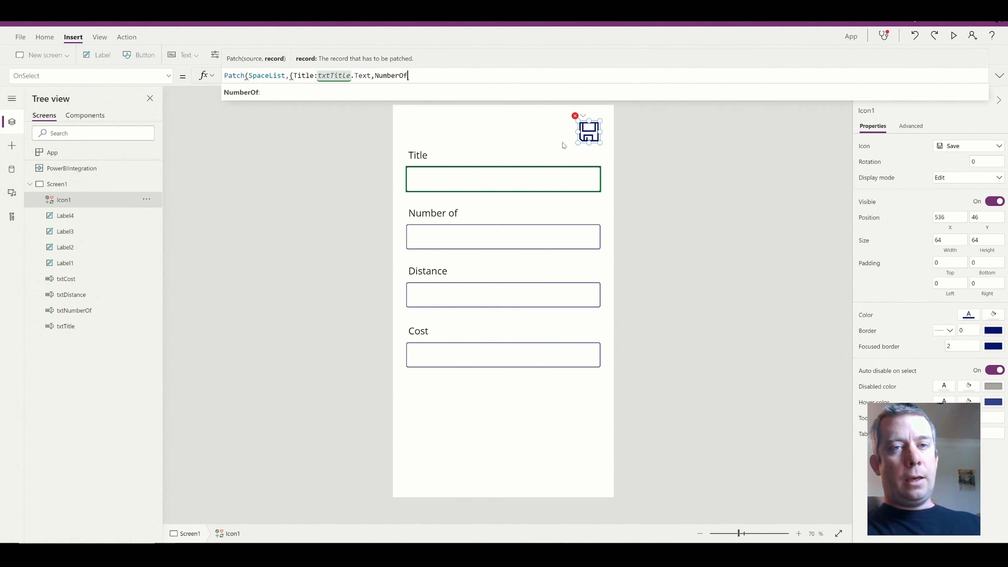
{"action": "type", "text": ":"}
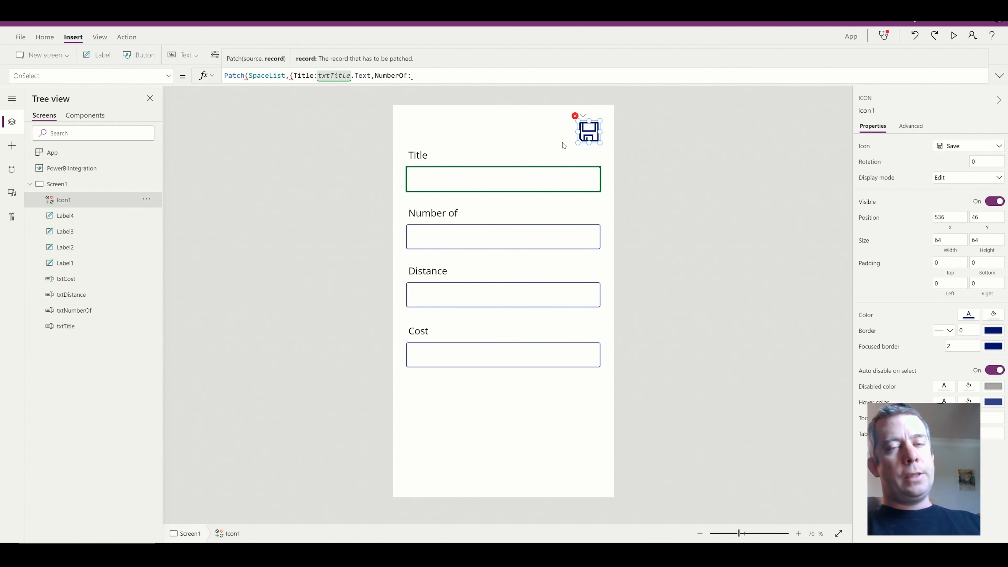
{"action": "type", "text": "Valu"}
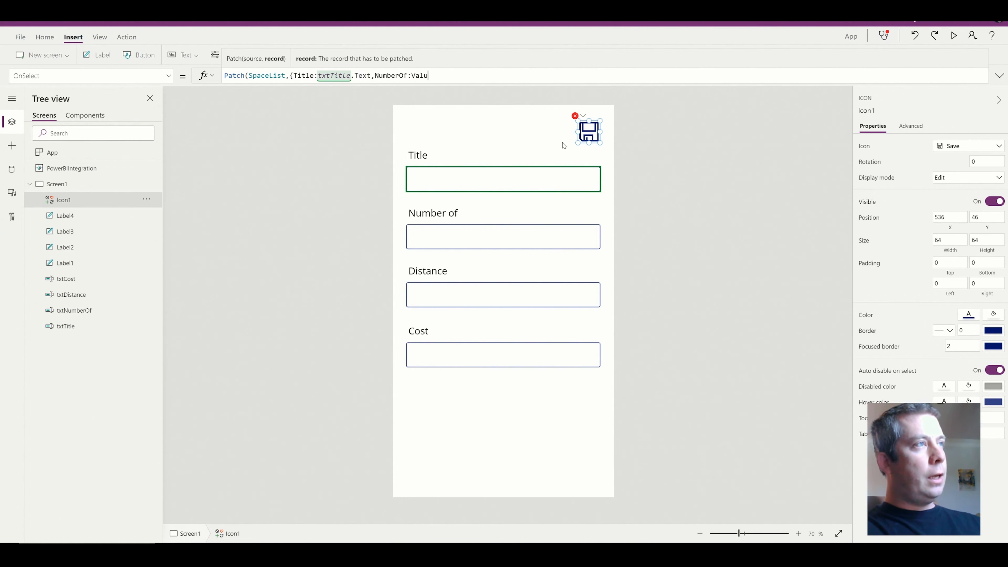
{"action": "type", "text": "e(N"}
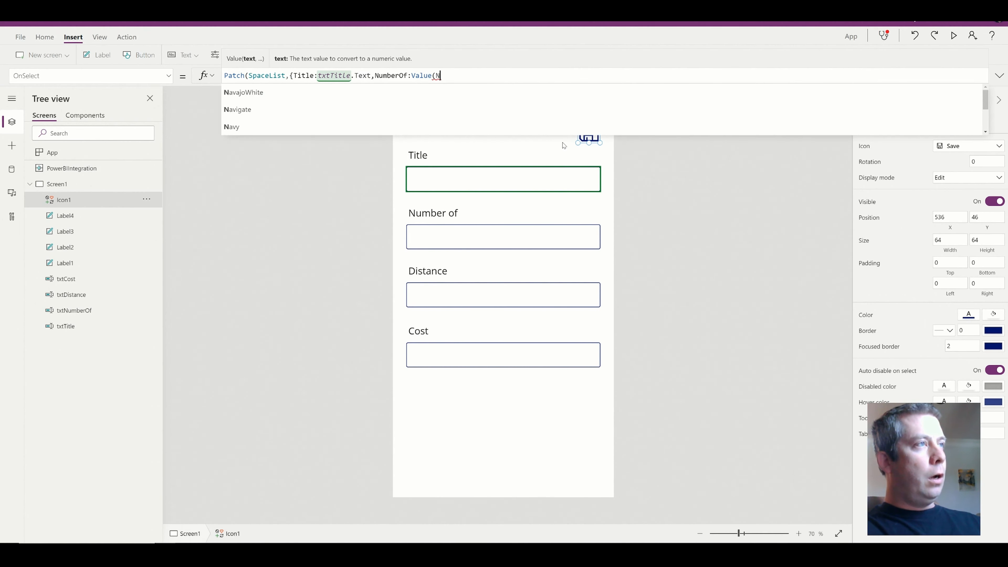
{"action": "type", "text": "umber"}
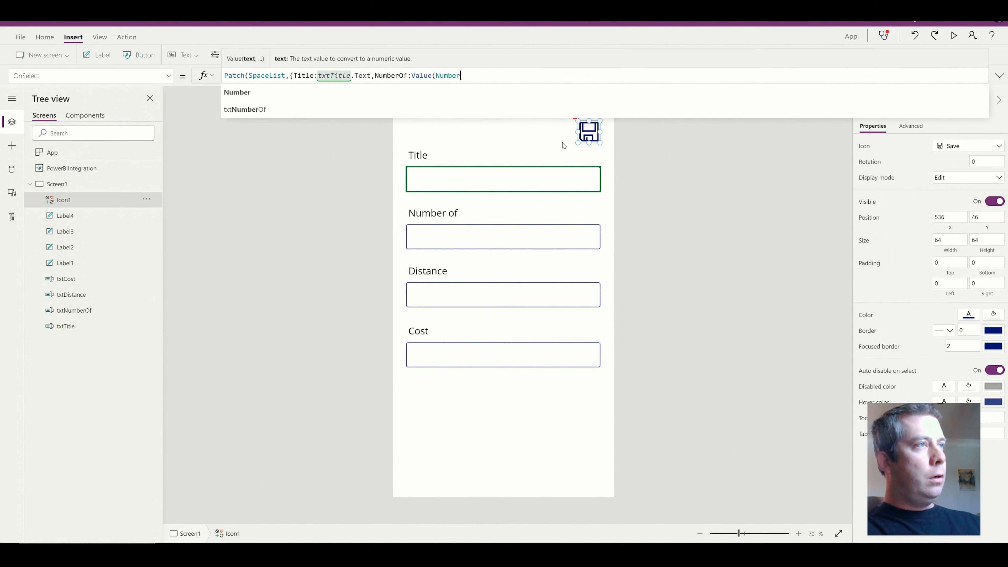
{"action": "key", "text": "BackSpace"}
{"action": "key", "text": "BackSpace"}
{"action": "key", "text": "BackSpace"}
{"action": "key", "text": "BackSpace"}
{"action": "key", "text": "BackSpace"}
{"action": "type", "text": "txt"}
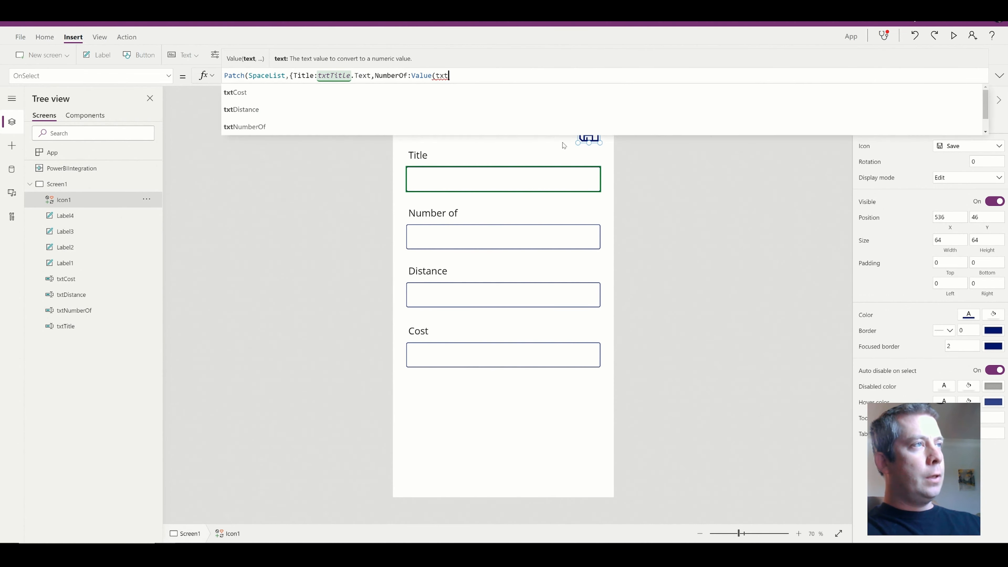
{"action": "type", "text": "Nu"}
{"action": "key", "text": "Tab"}
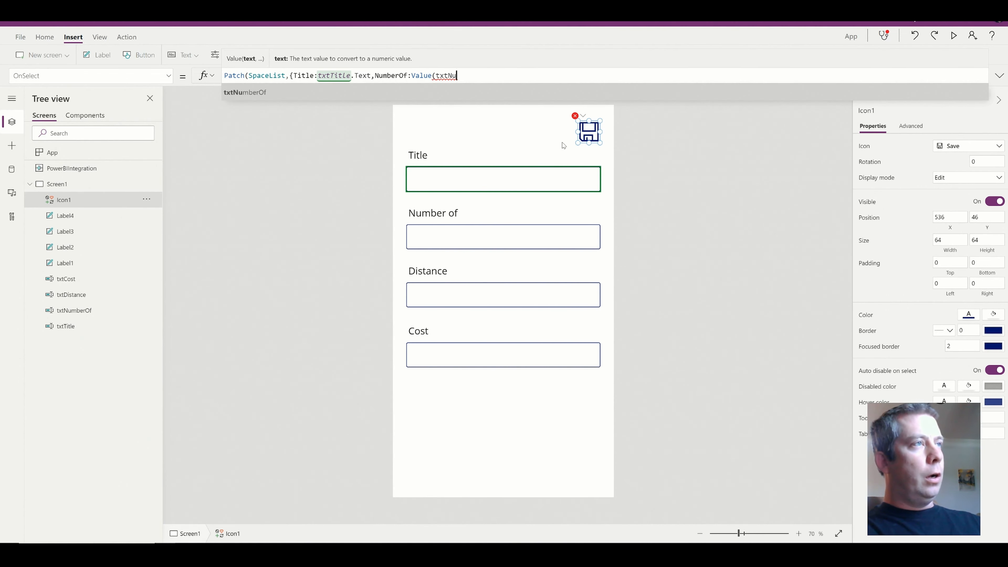
{"action": "type", "text": ".Text),"}
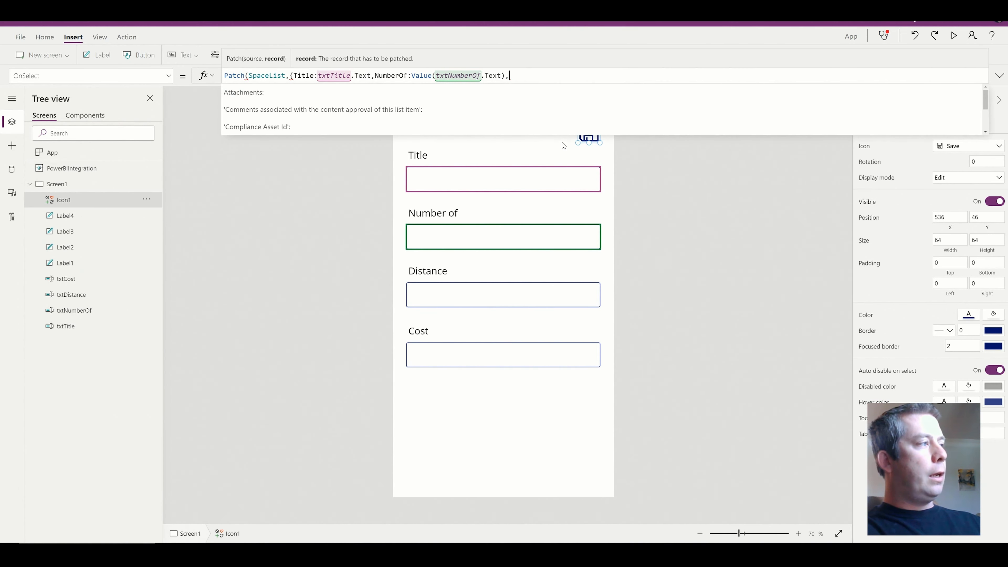
Add the Distance column to the Patch record as Distance:Value(txtDistance.Text),.
{"action": "type", "text": "D"}
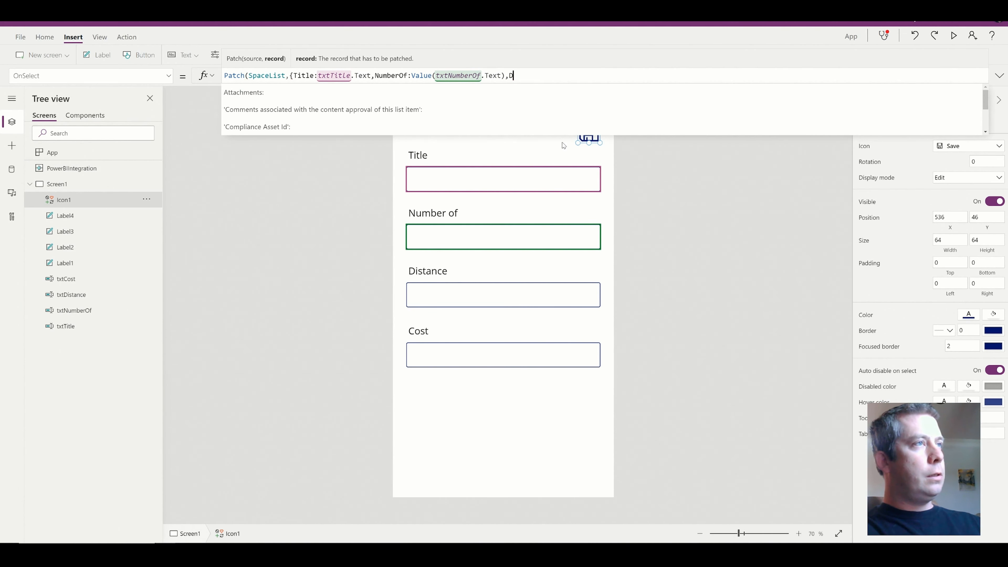
{"action": "type", "text": "istance:"}
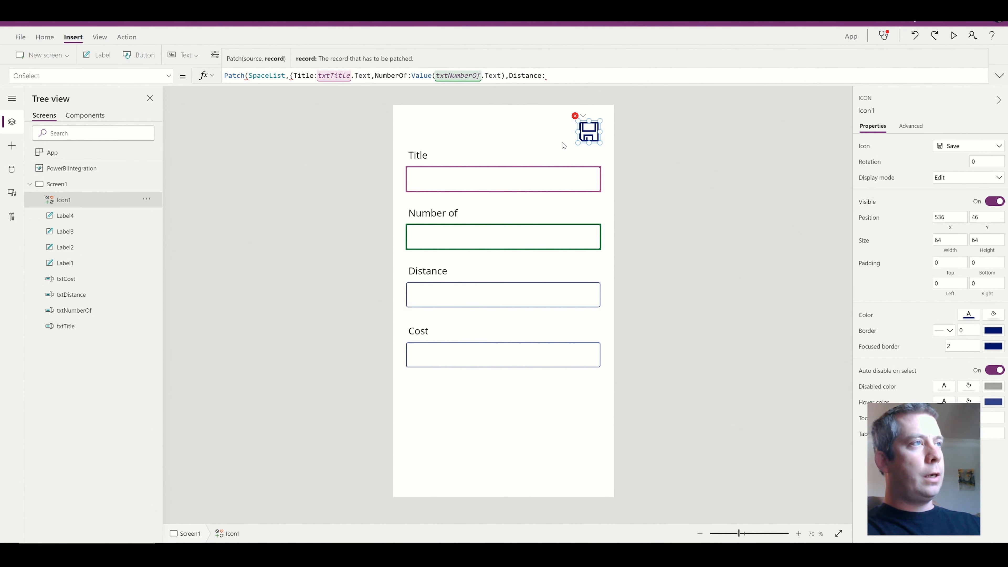
{"action": "type", "text": "Value("}
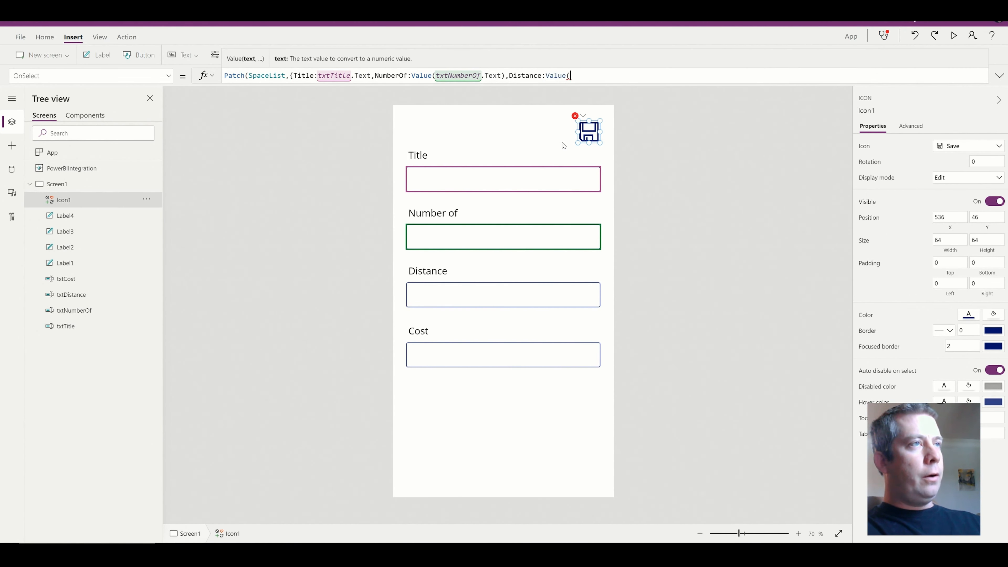
{"action": "type", "text": "txtDistance.Text),"}
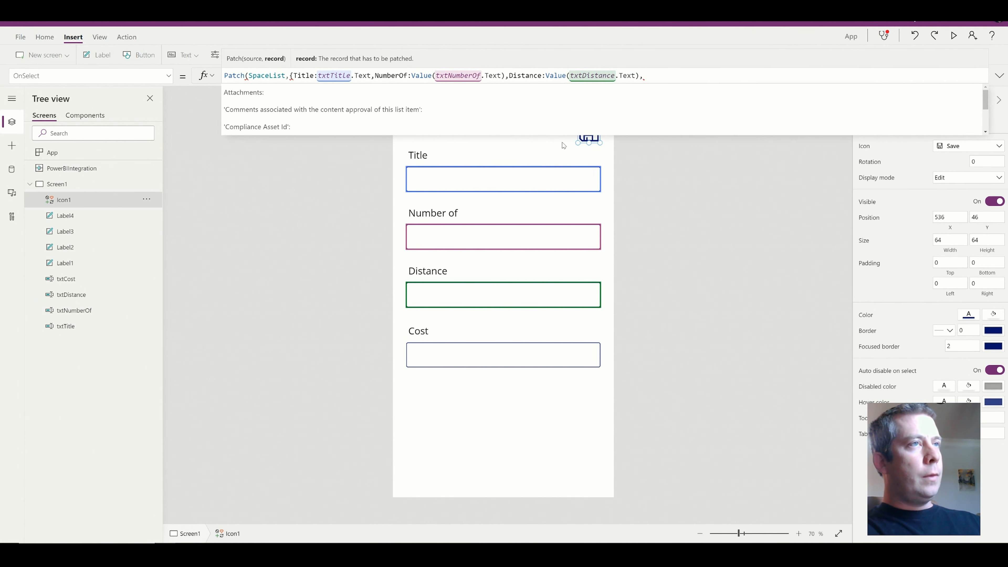
Complete the Patch formula with Cost:Value(txtCost.Text)}) and leave the formula.
{"action": "type", "text": "Cost:"}
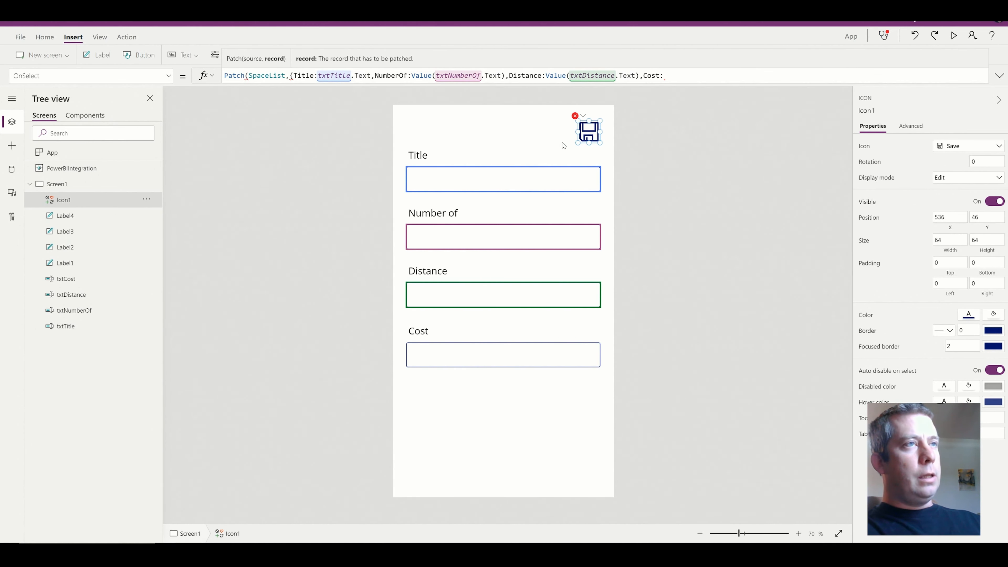
{"action": "type", "text": "Value(txt"}
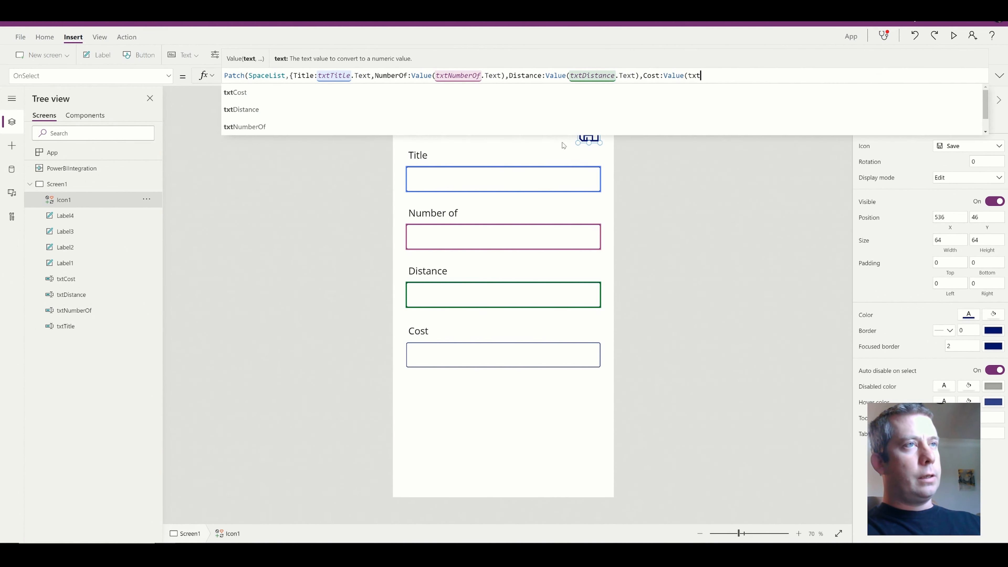
{"action": "type", "text": "Cost.Text)"}
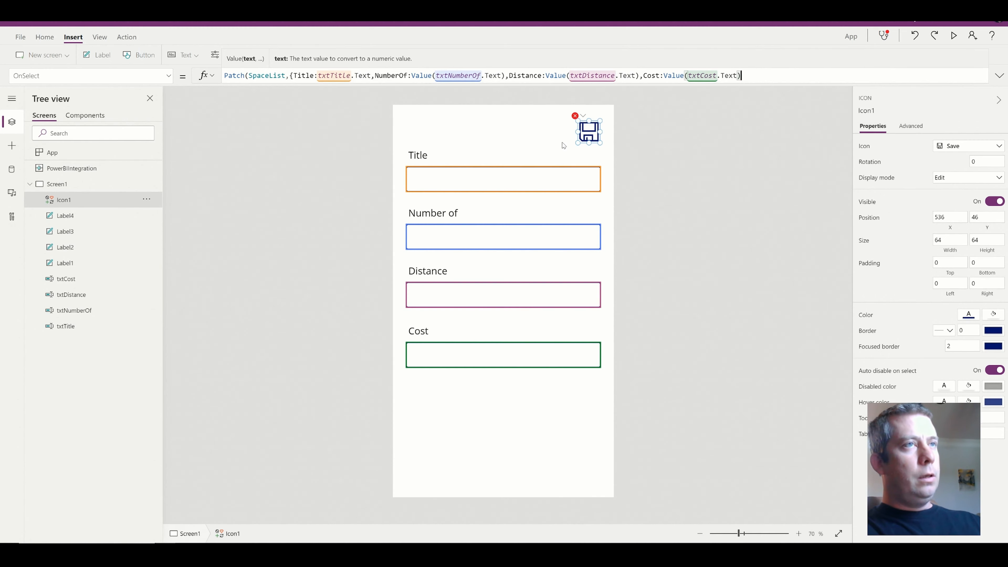
{"action": "type", "text": "})"}
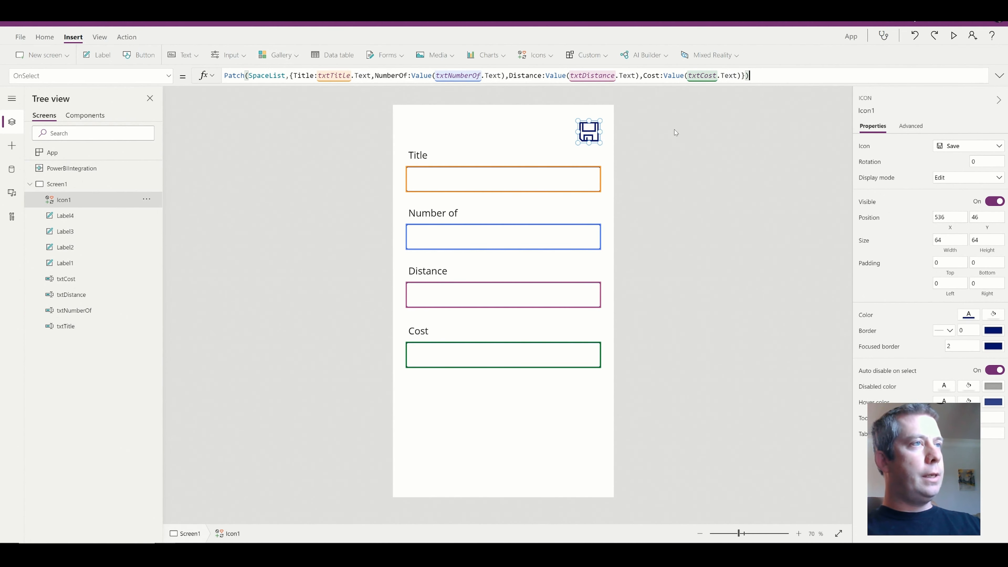
{"action": "left_click", "coordinate": [763, 234]}
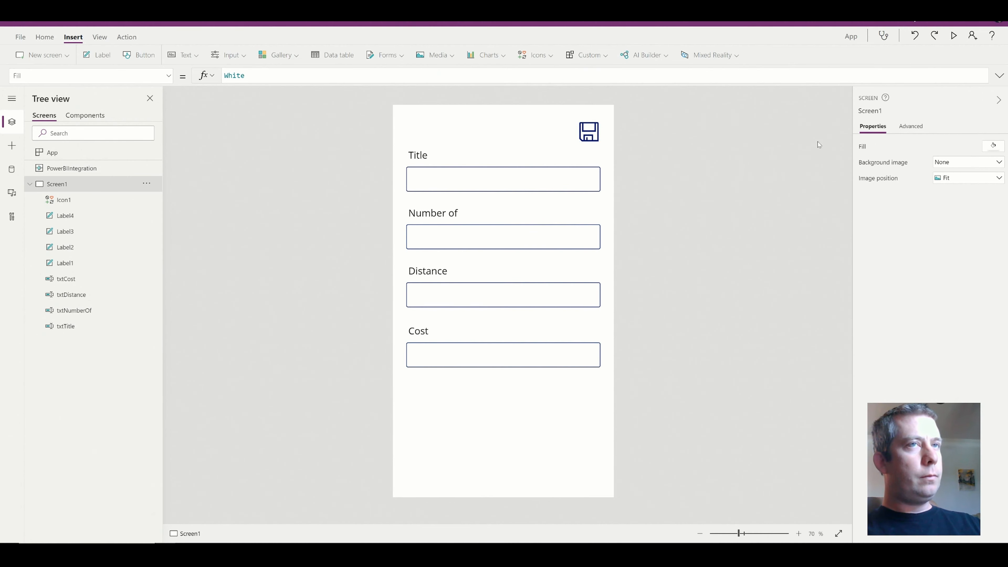
Preview the app, save a test record with Title Widget 72, Number of 300, Distance 300 and Cost 5, and close the preview.
{"action": "left_click", "coordinate": [954, 36]}
{"action": "left_click", "coordinate": [532, 116]}
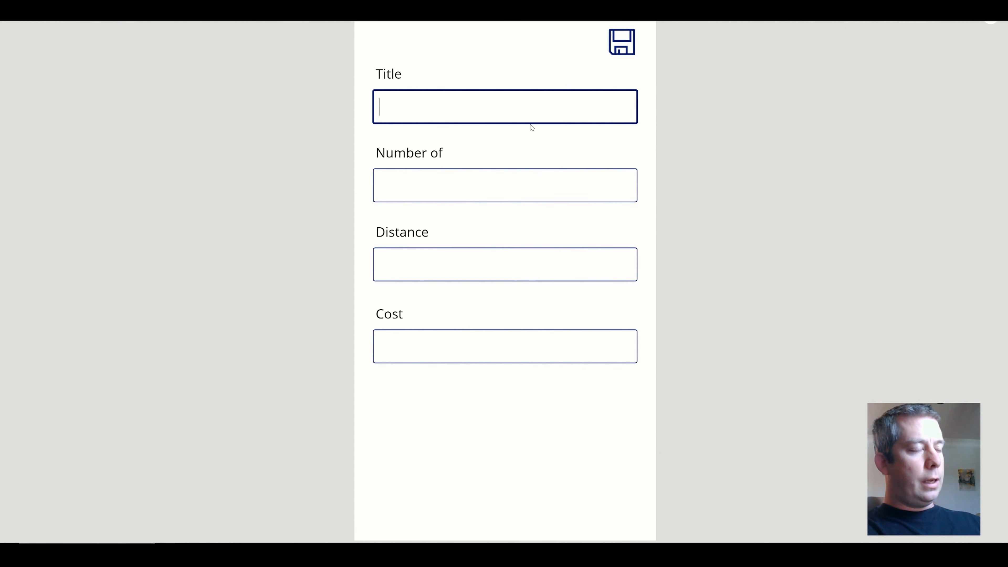
{"action": "type", "text": "Widget7"}
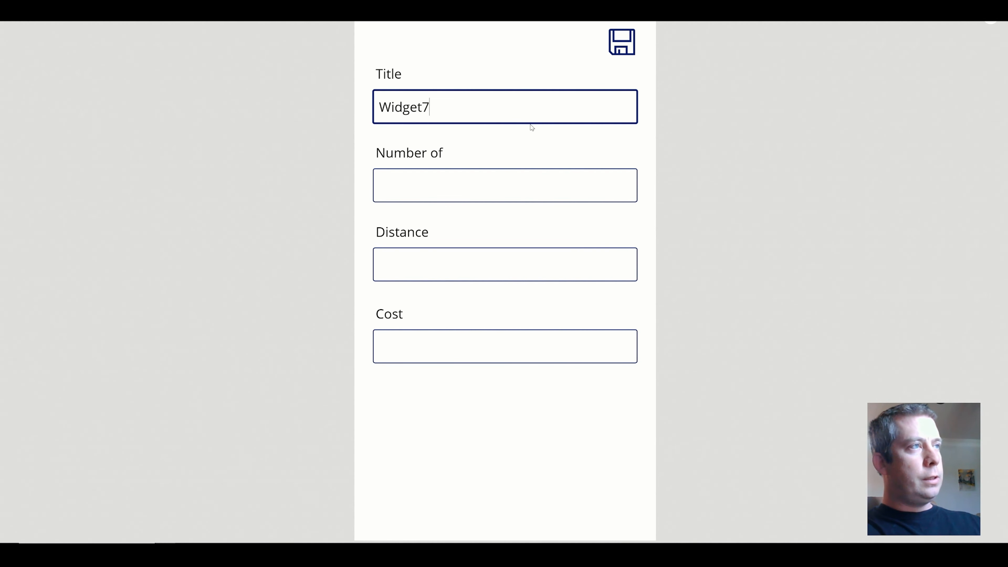
{"action": "type", "text": "2 72"}
{"action": "key", "text": "Tab"}
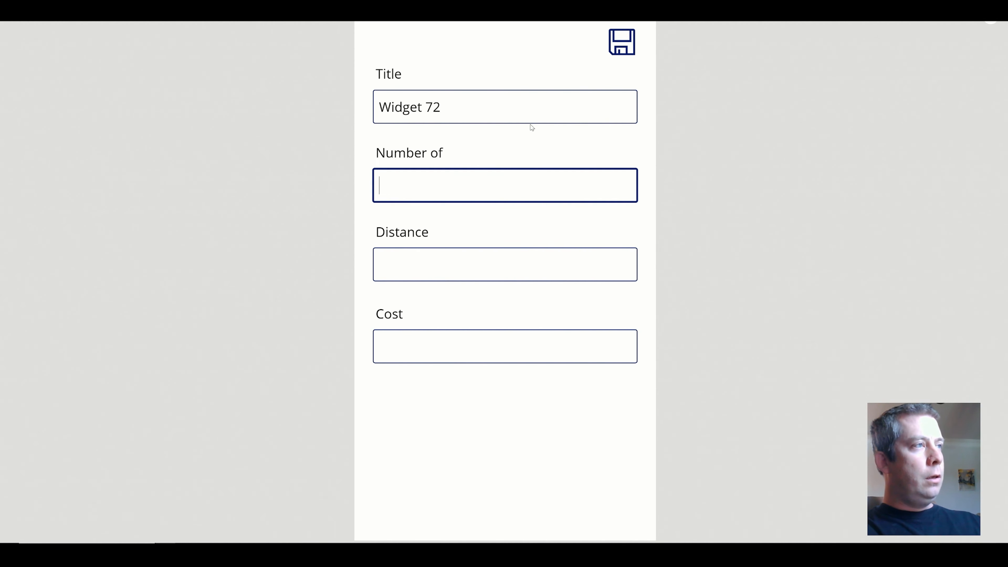
{"action": "type", "text": "300"}
{"action": "key", "text": "Tab"}
{"action": "type", "text": "300"}
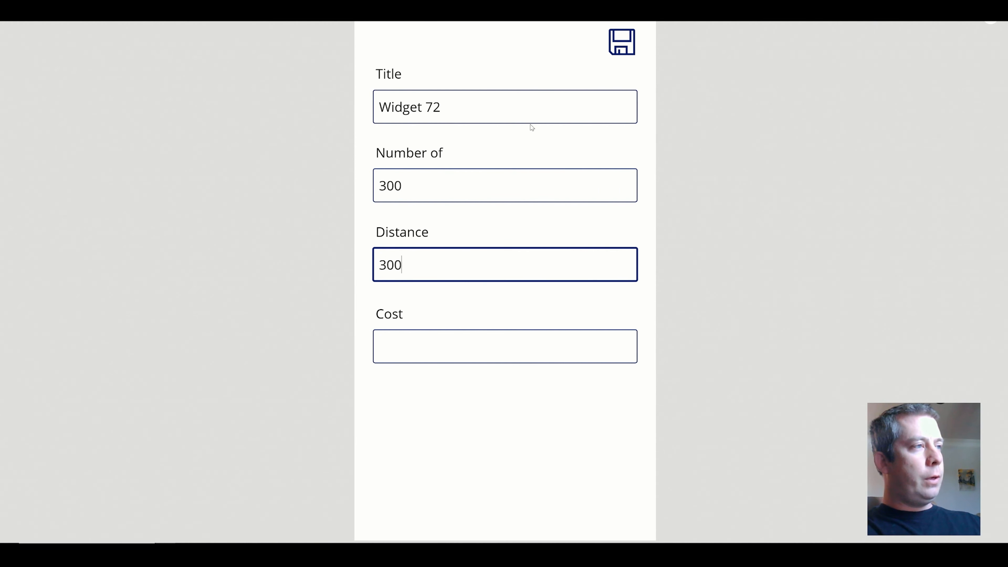
{"action": "key", "text": "Tab"}
{"action": "type", "text": "5"}
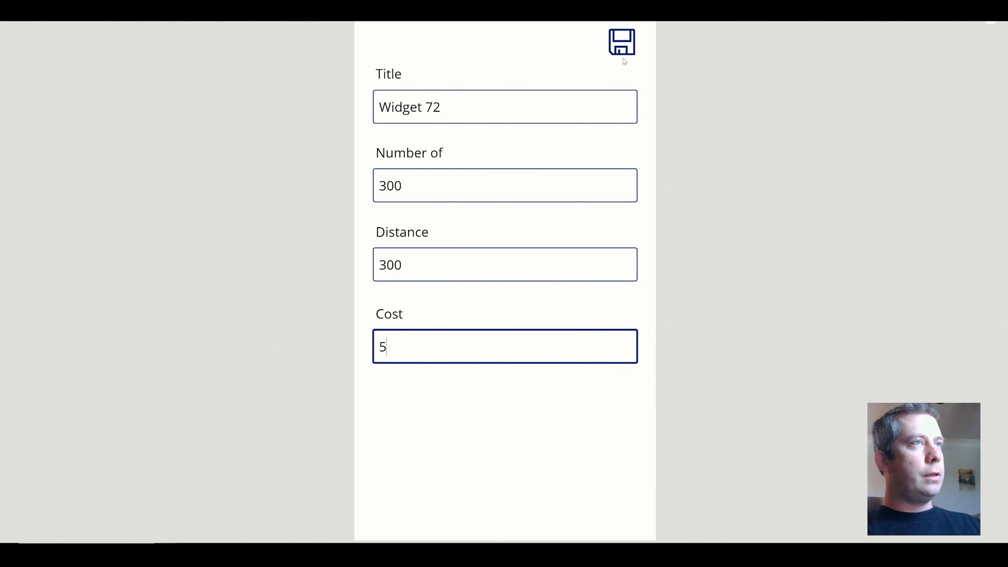
{"action": "left_click", "coordinate": [623, 46]}
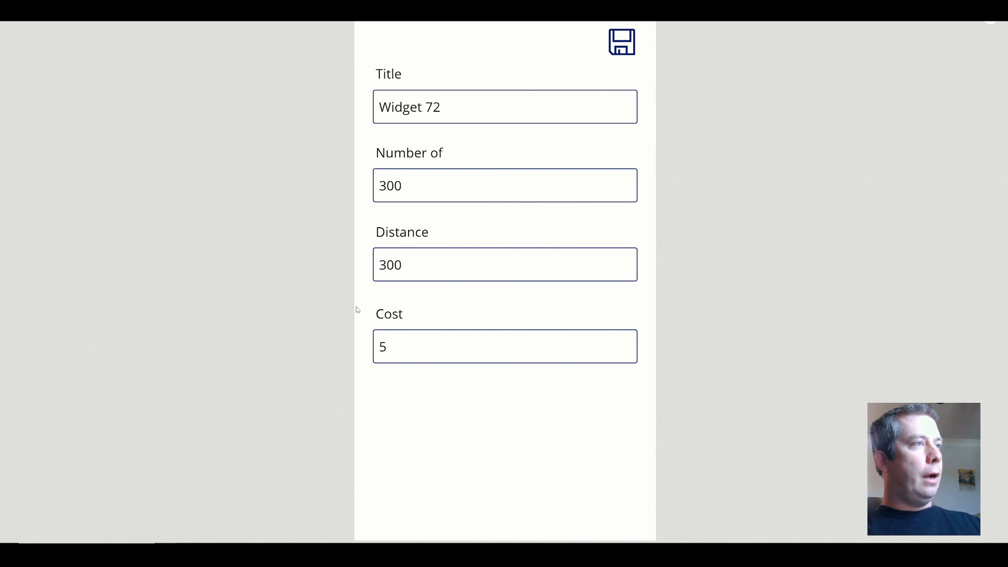
{"action": "left_click", "coordinate": [991, 19]}
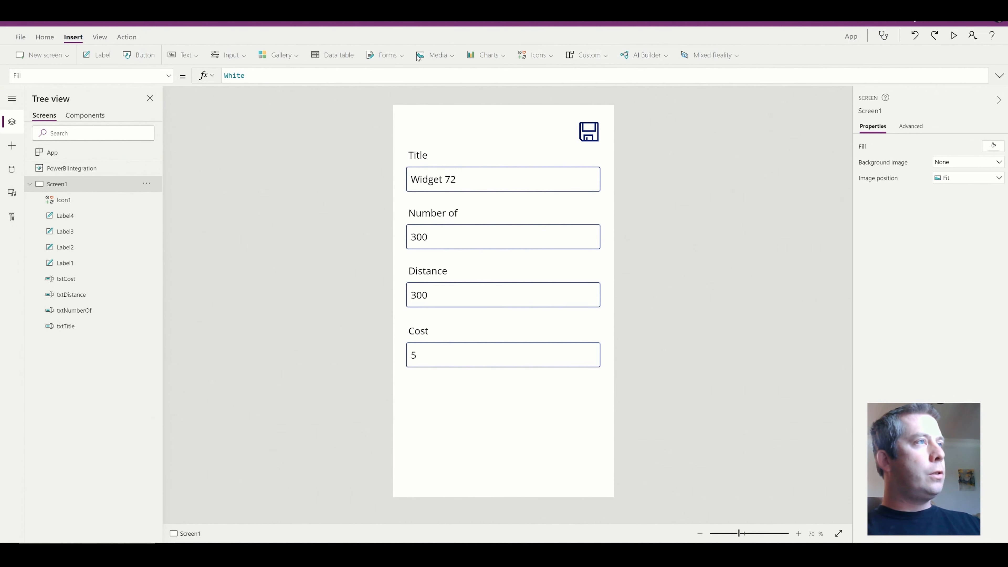
Insert a Download icon above the Title field near the form's right edge, with the Save icon moved to its left.
{"action": "left_click", "coordinate": [536, 55]}
{"action": "scroll", "coordinate": [577, 139], "scroll_direction": "down", "scroll_amount": 3}
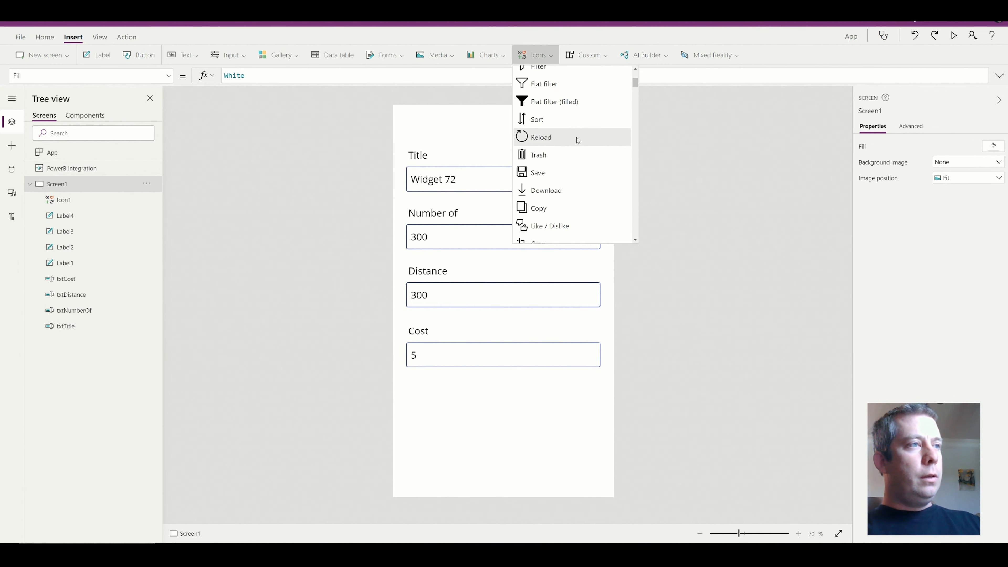
{"action": "scroll", "coordinate": [554, 170], "scroll_direction": "down", "scroll_amount": 3}
{"action": "scroll", "coordinate": [563, 159], "scroll_direction": "up", "scroll_amount": 2}
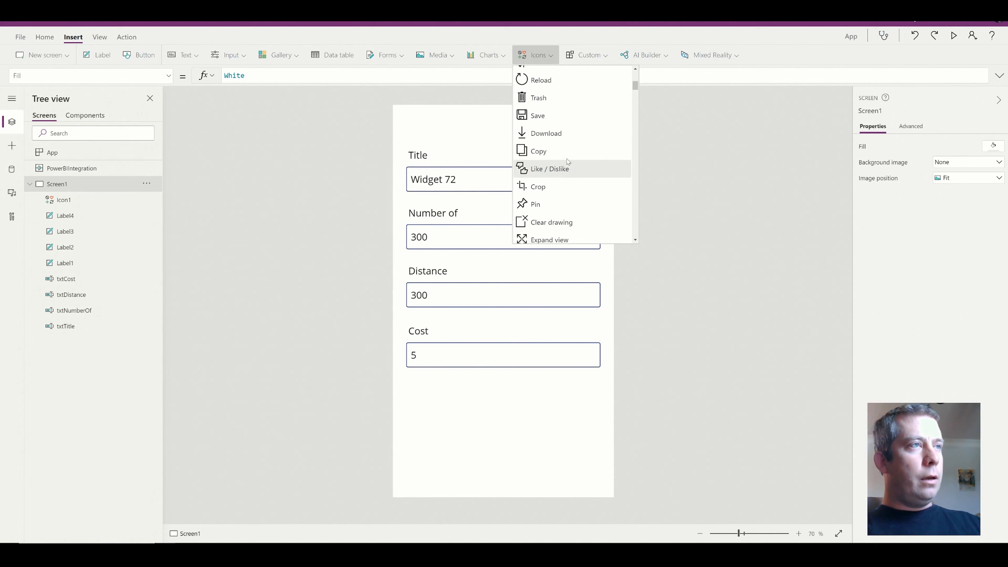
{"action": "left_click", "coordinate": [562, 143]}
{"action": "left_click_drag", "start_coordinate": [419, 142], "coordinate": [580, 133]}
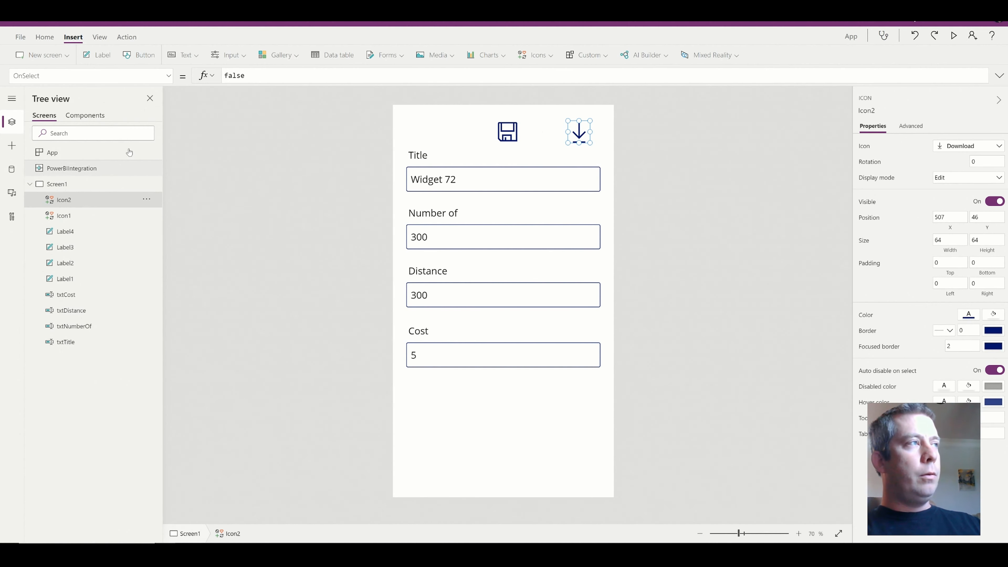
Set the Download icon's OnSelect formula to PowerBIIntegration.Refresh() and leave the formula.
{"action": "left_click_drag", "start_coordinate": [254, 75], "coordinate": [115, 59]}
{"action": "type", "text": "Power"}
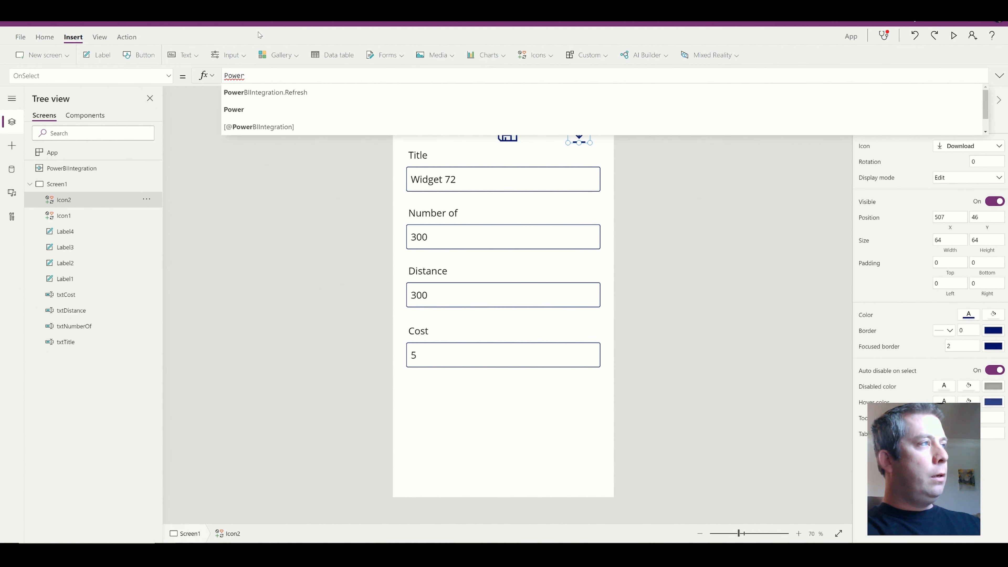
{"action": "key", "text": "Tab"}
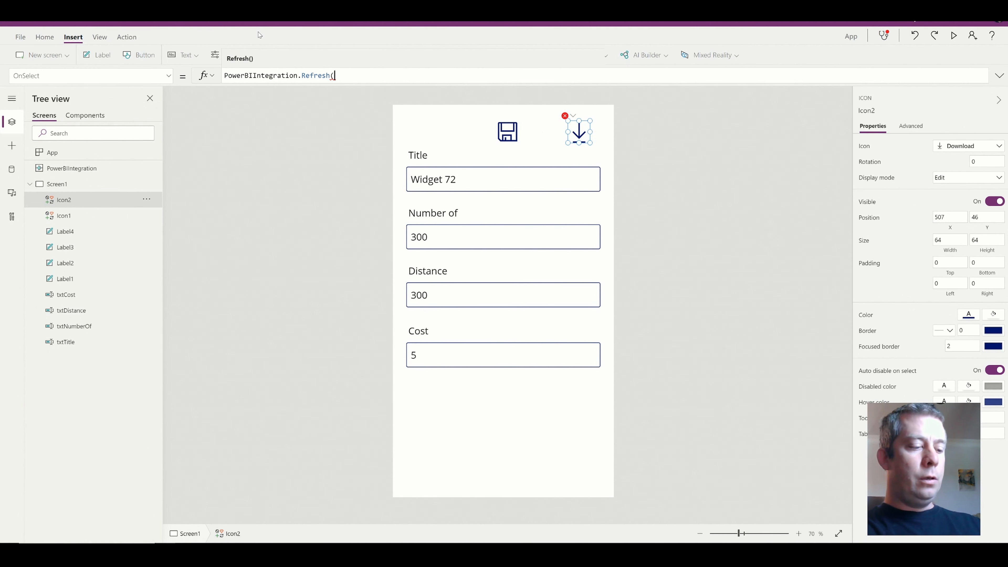
{"action": "type", "text": ")"}
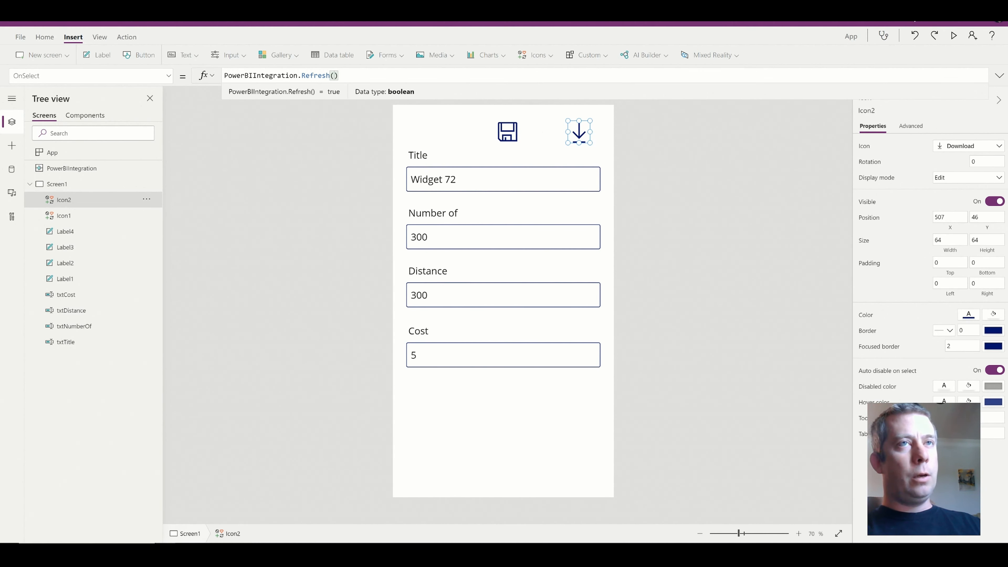
{"action": "left_click", "coordinate": [318, 244]}
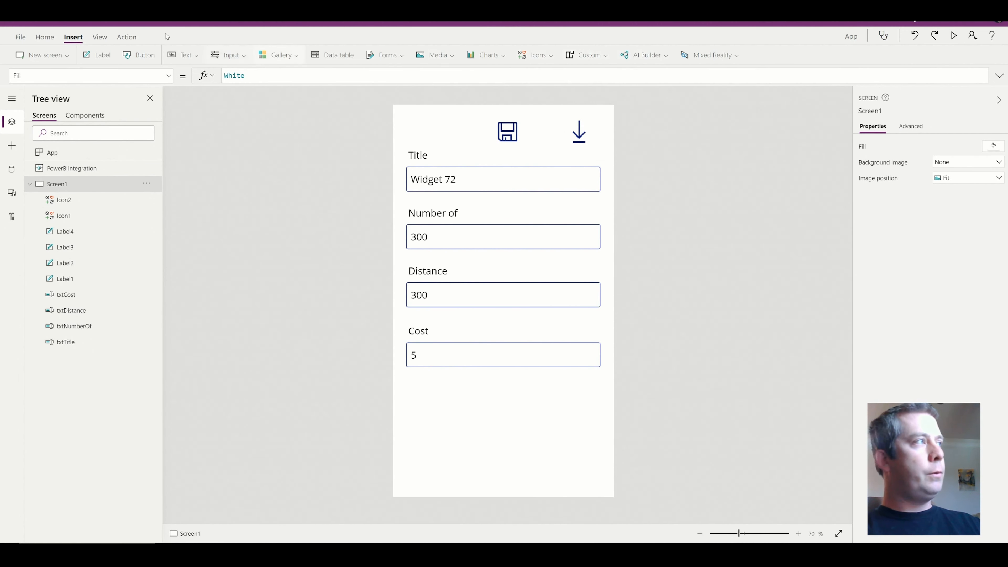
Save the app to the cloud under the name SpacerApp.
{"action": "left_click", "coordinate": [20, 37]}
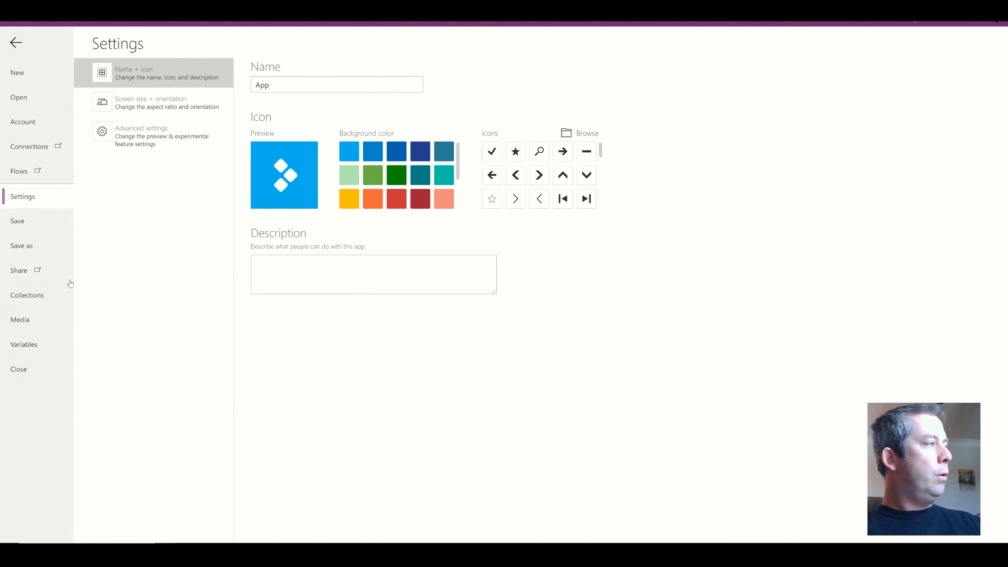
{"action": "left_click", "coordinate": [25, 243]}
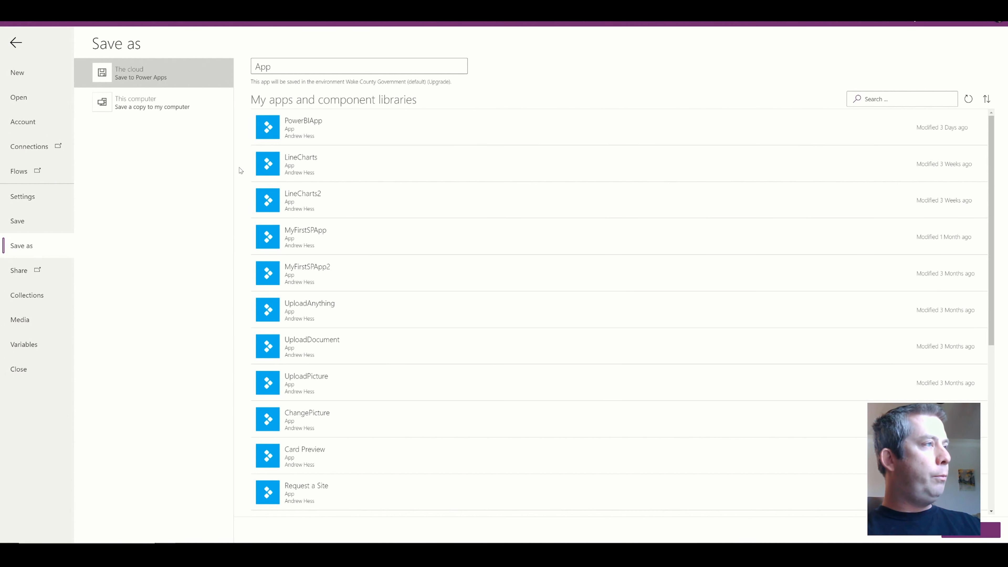
{"action": "double_click", "coordinate": [262, 67]}
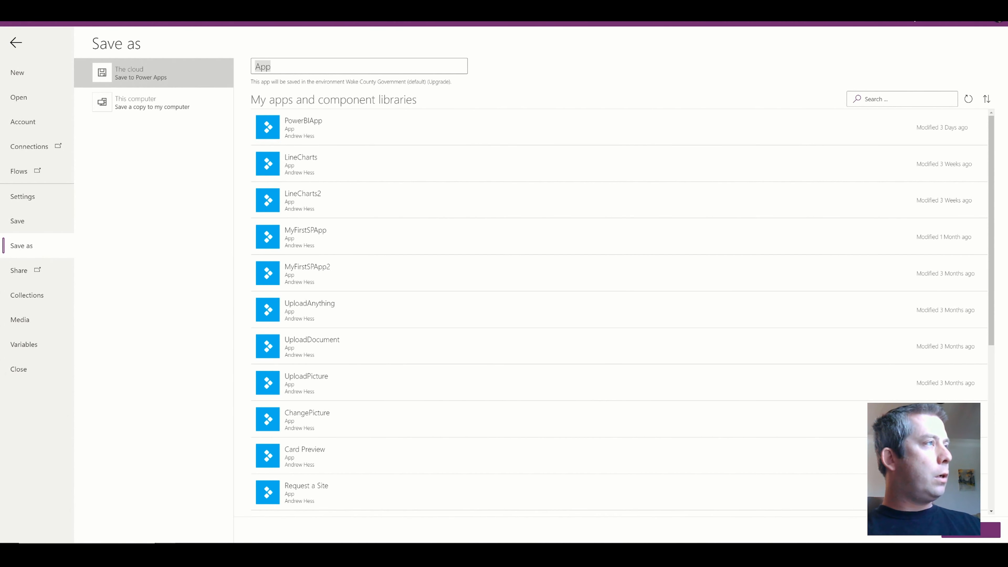
{"action": "type", "text": "SpacerA"}
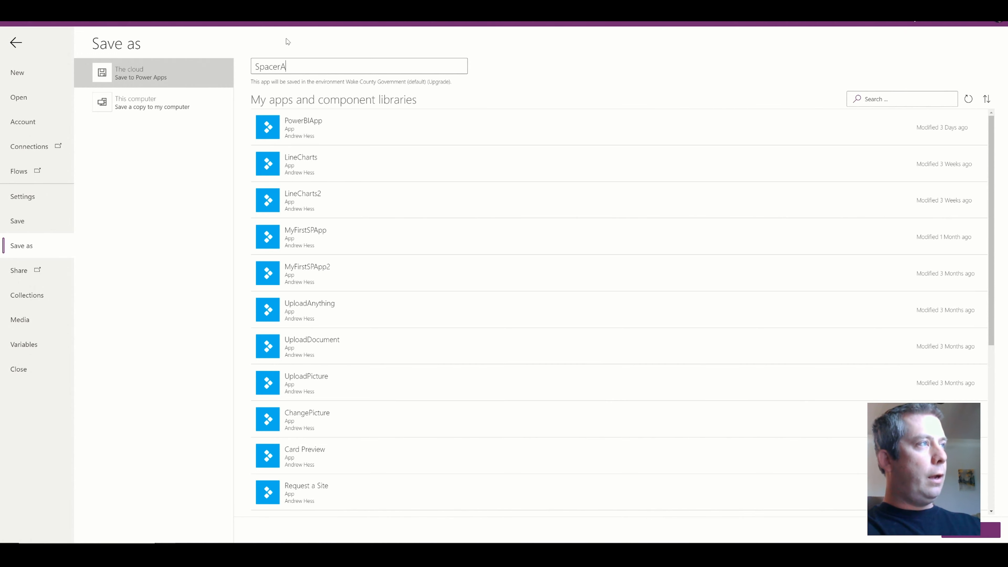
{"action": "left_click", "coordinate": [950, 536]}
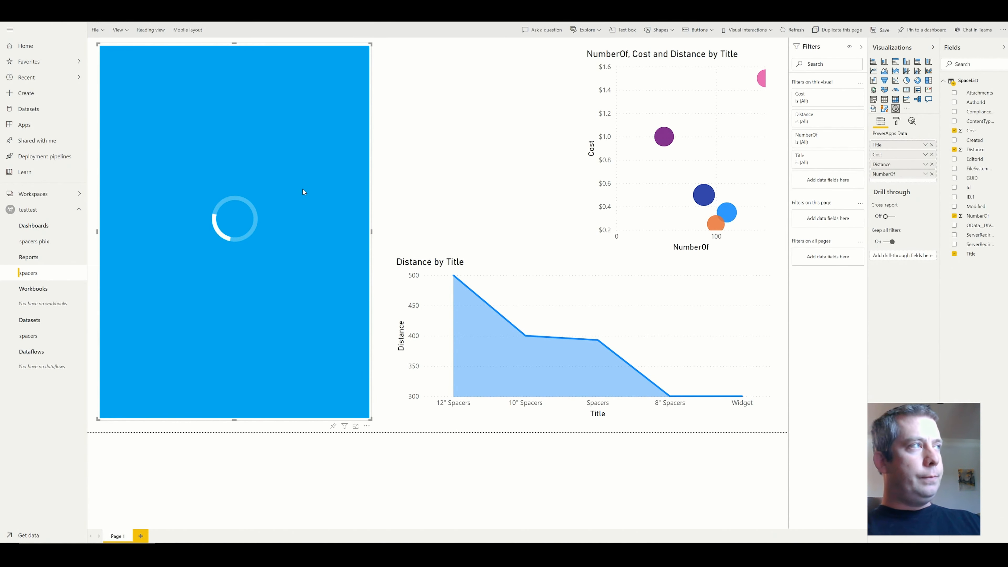
In the Power BI report, add a table of Title, Cost, Distance and NumberOf between the app and the scatter chart, shifted slightly towards the app.
{"action": "left_click", "coordinate": [513, 135]}
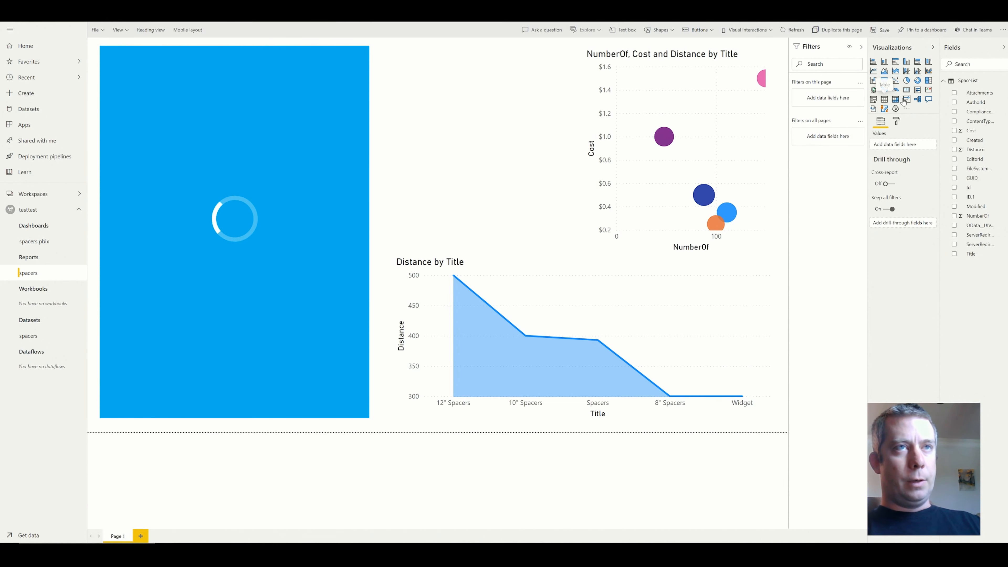
{"action": "left_click", "coordinate": [884, 100]}
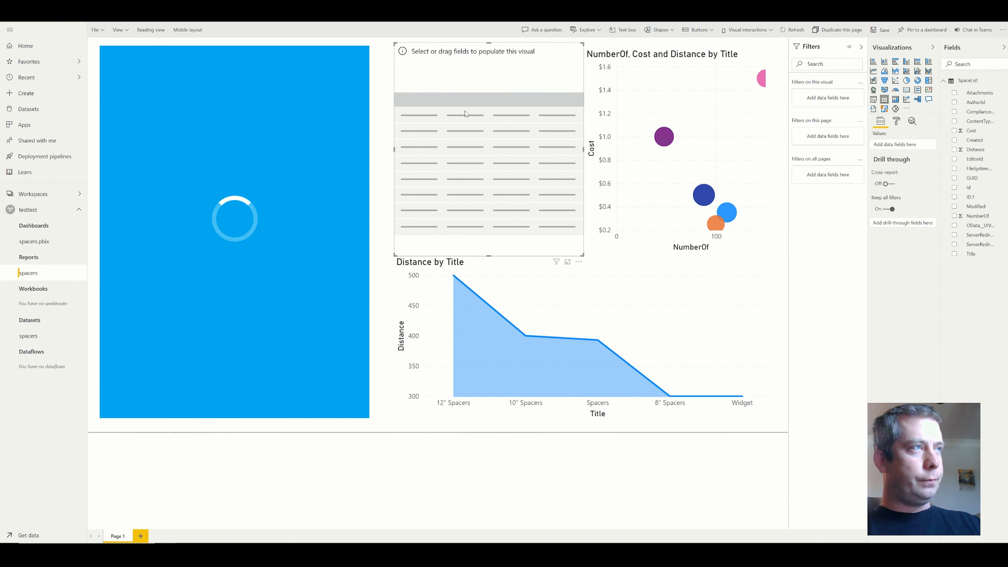
{"action": "left_click", "coordinate": [954, 254]}
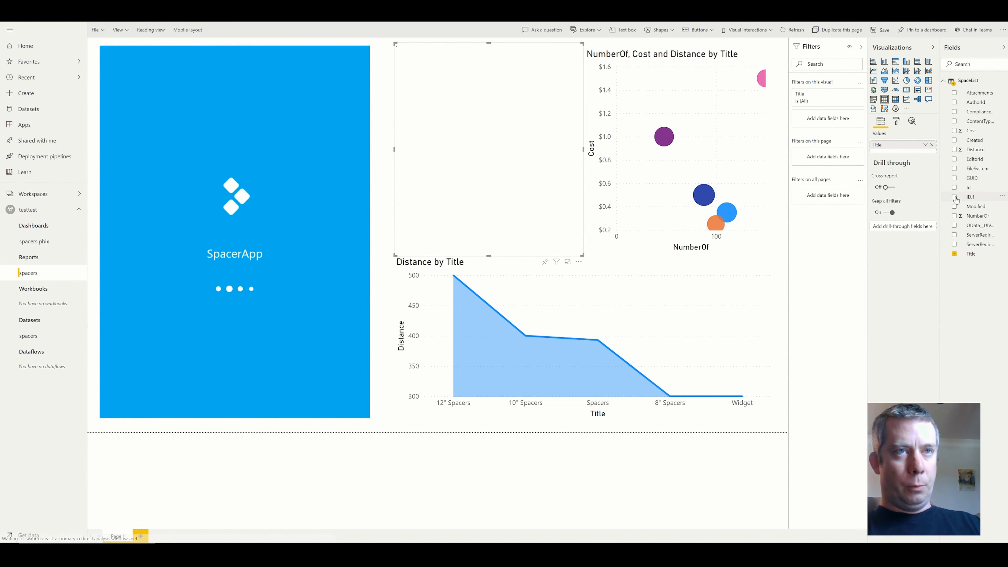
{"action": "left_click", "coordinate": [955, 130]}
{"action": "left_click", "coordinate": [955, 150]}
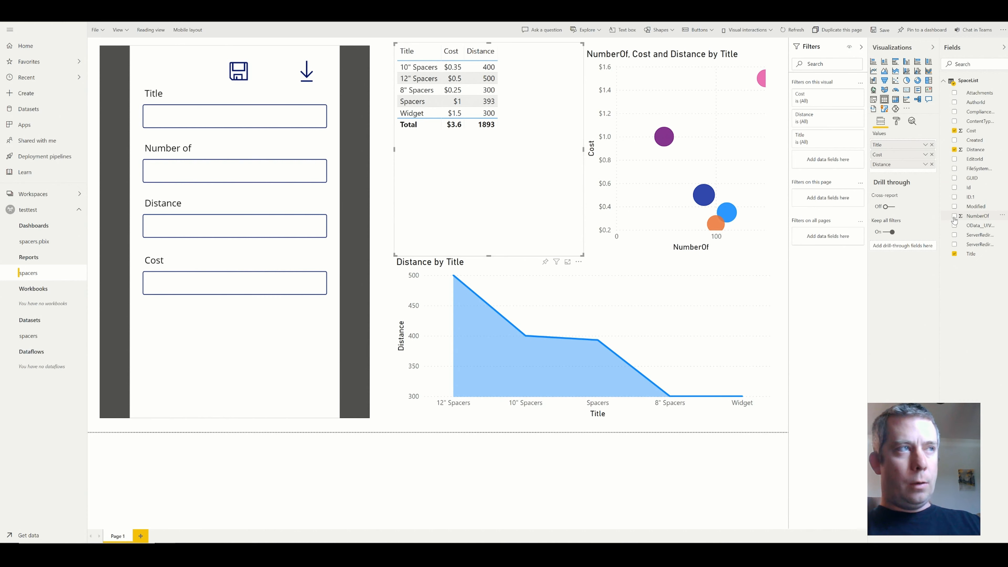
{"action": "left_click", "coordinate": [954, 216]}
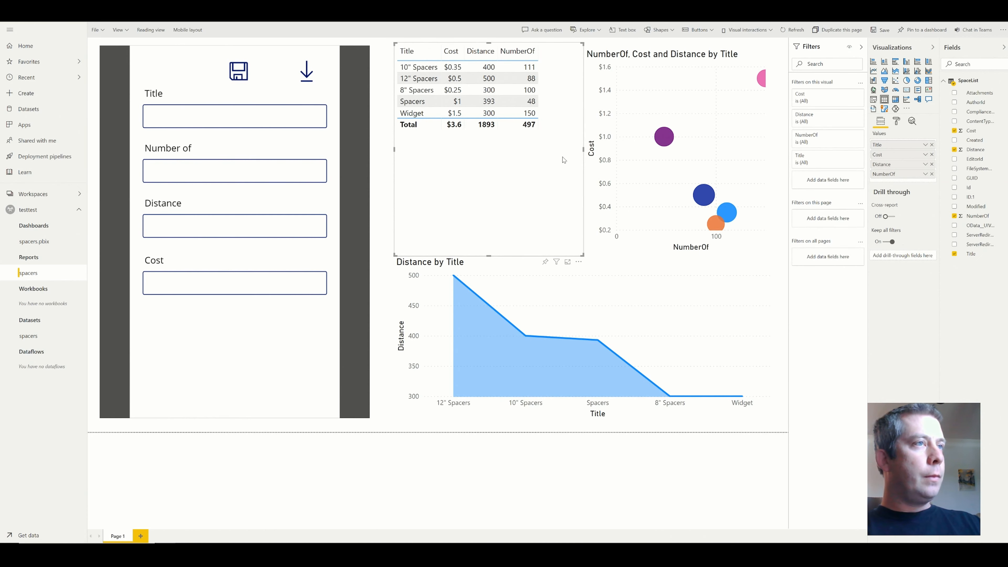
{"action": "left_click_drag", "start_coordinate": [564, 159], "coordinate": [551, 159]}
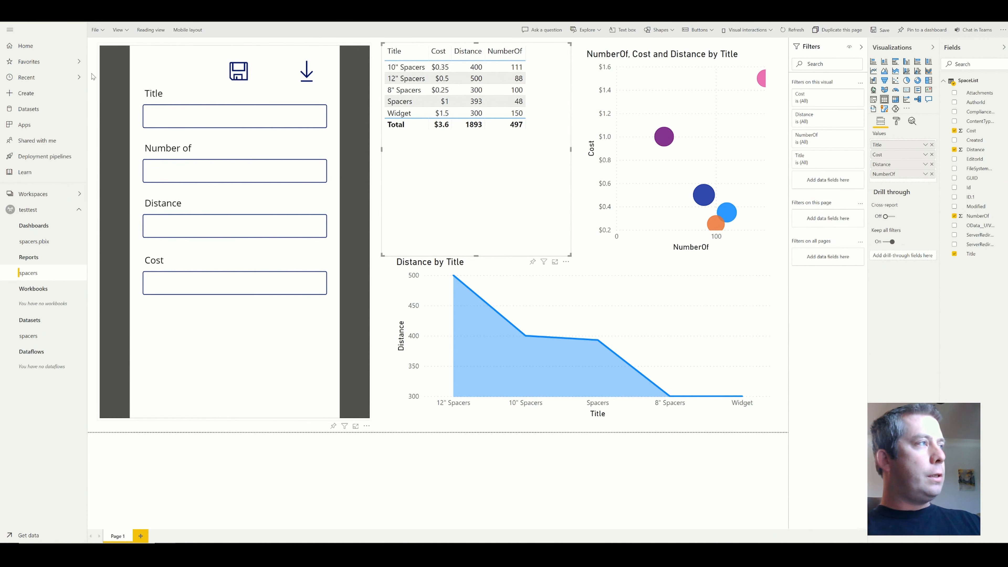
Refresh the spacers dataset and update the report visuals with the embedded app's Download icon.
{"action": "left_click", "coordinate": [238, 116]}
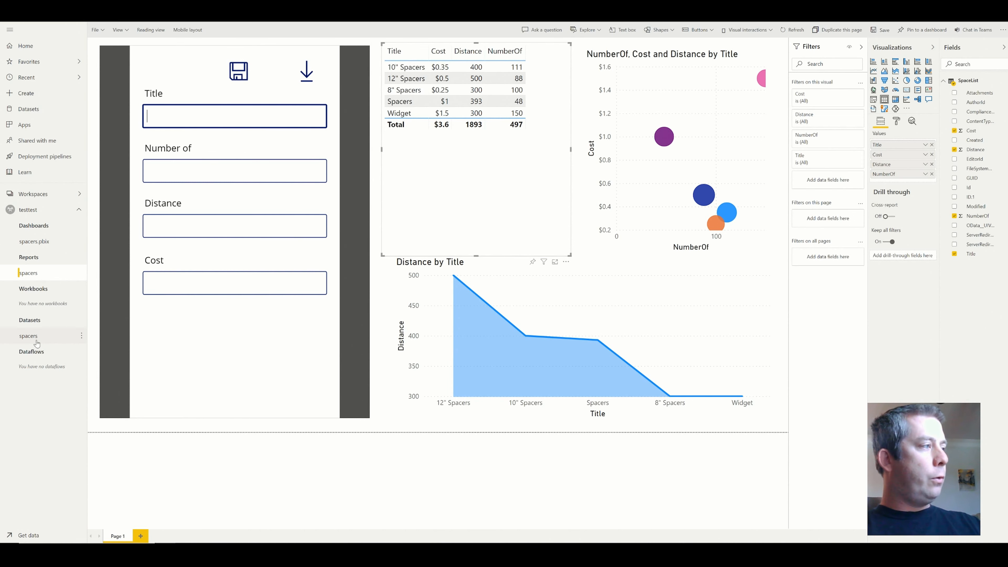
{"action": "left_click", "coordinate": [81, 337]}
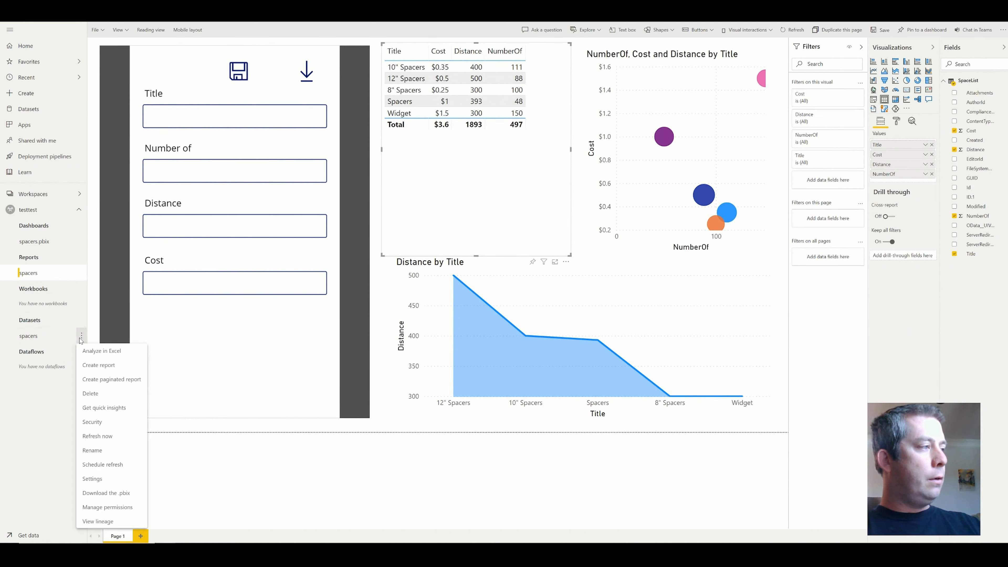
{"action": "left_click", "coordinate": [101, 437]}
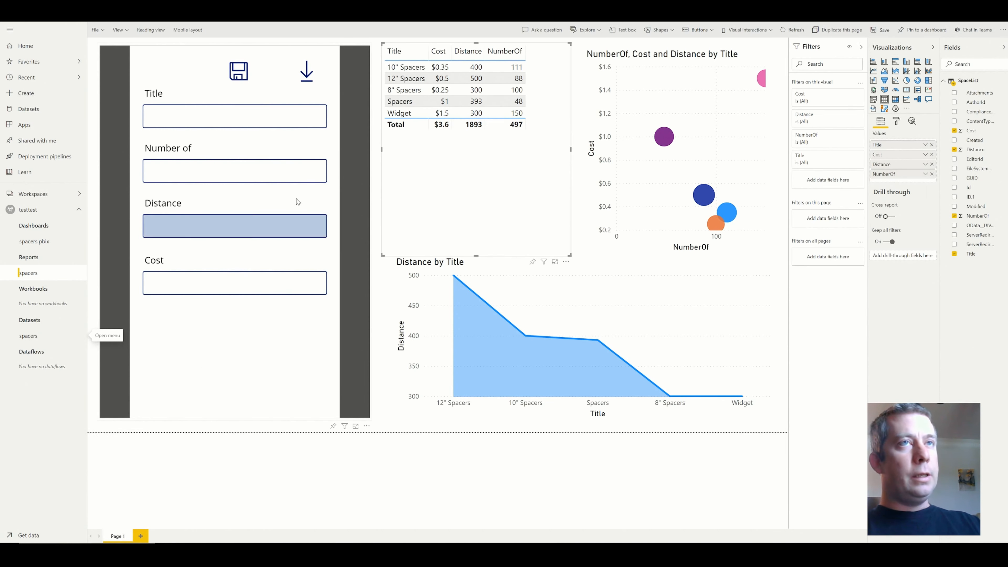
{"action": "left_click", "coordinate": [306, 76]}
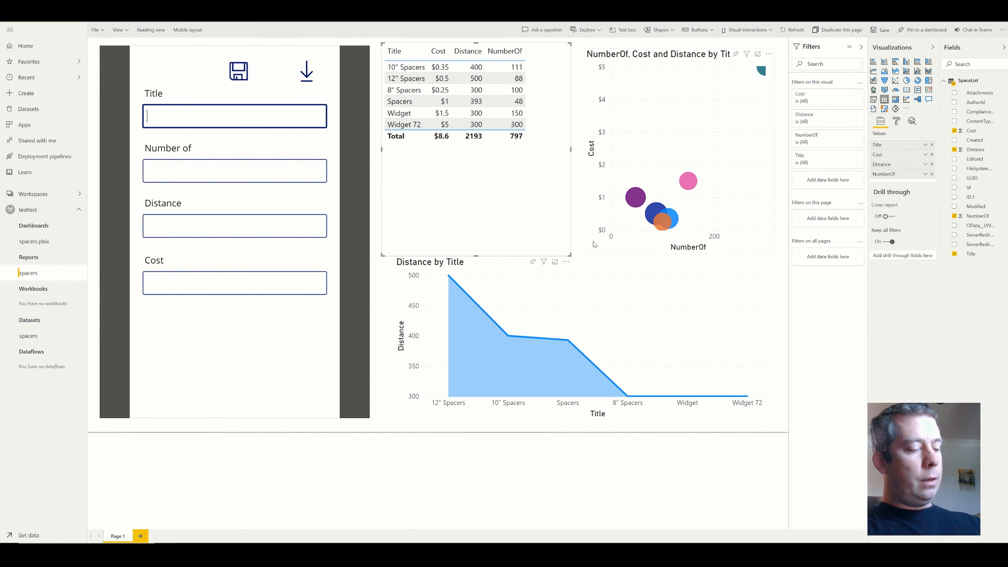
Save a record from the embedded app with Title Widget 34, Number of 100, Distance 100 and Cost 3.
{"action": "type", "text": "Widget 34"}
{"action": "key", "text": "Tab"}
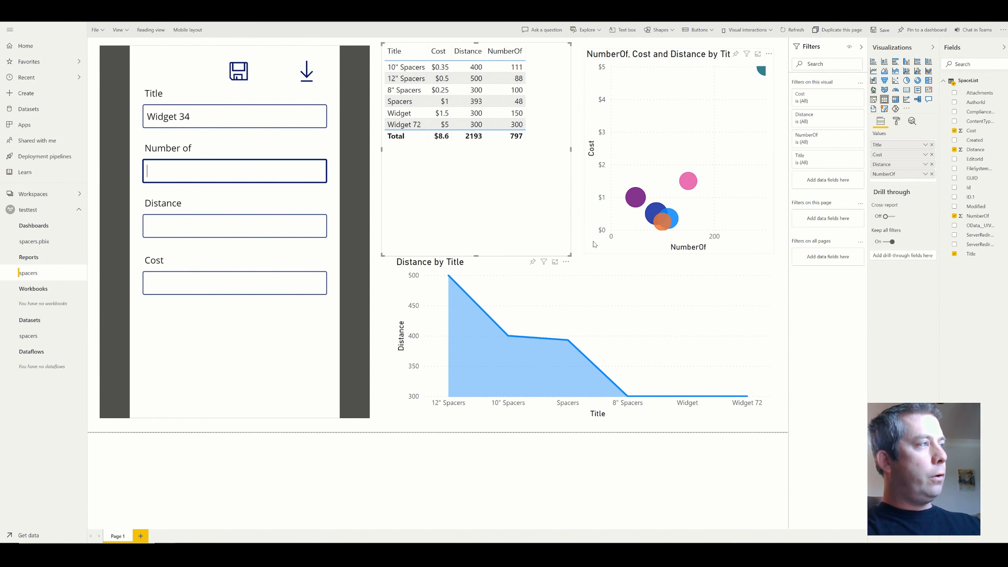
{"action": "type", "text": "100"}
{"action": "key", "text": "Tab"}
{"action": "type", "text": "100"}
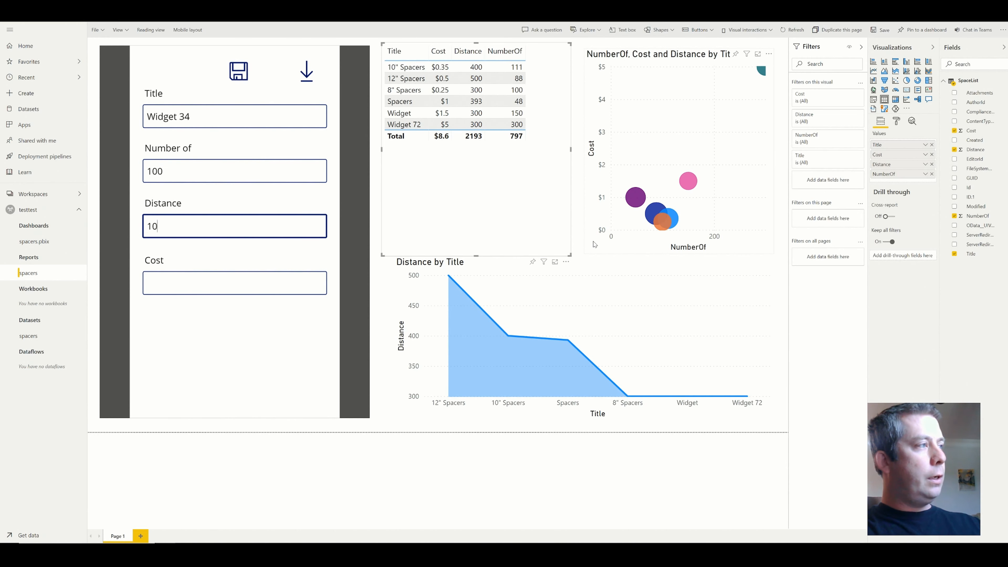
{"action": "key", "text": "Tab"}
{"action": "type", "text": "3"}
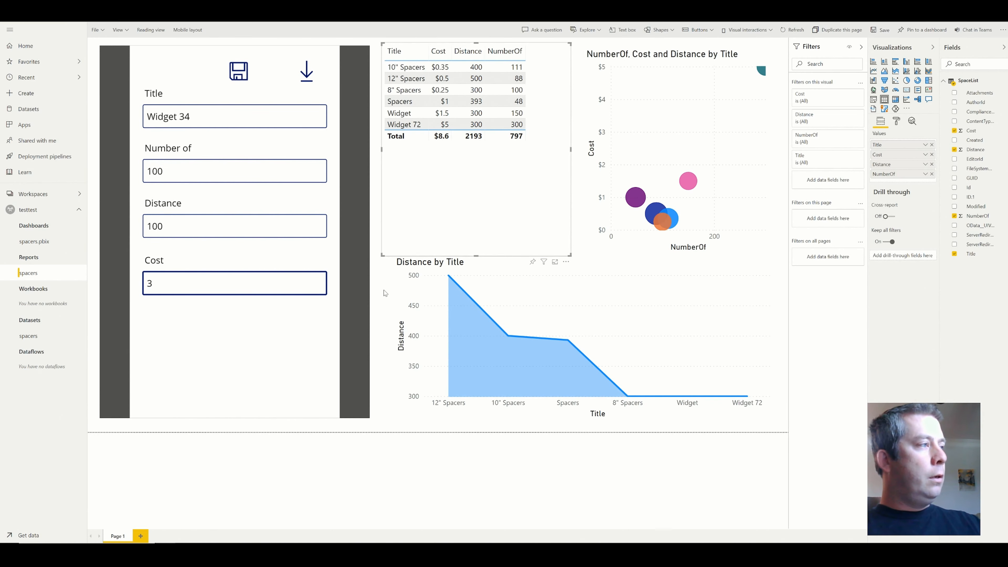
{"action": "left_click", "coordinate": [239, 71]}
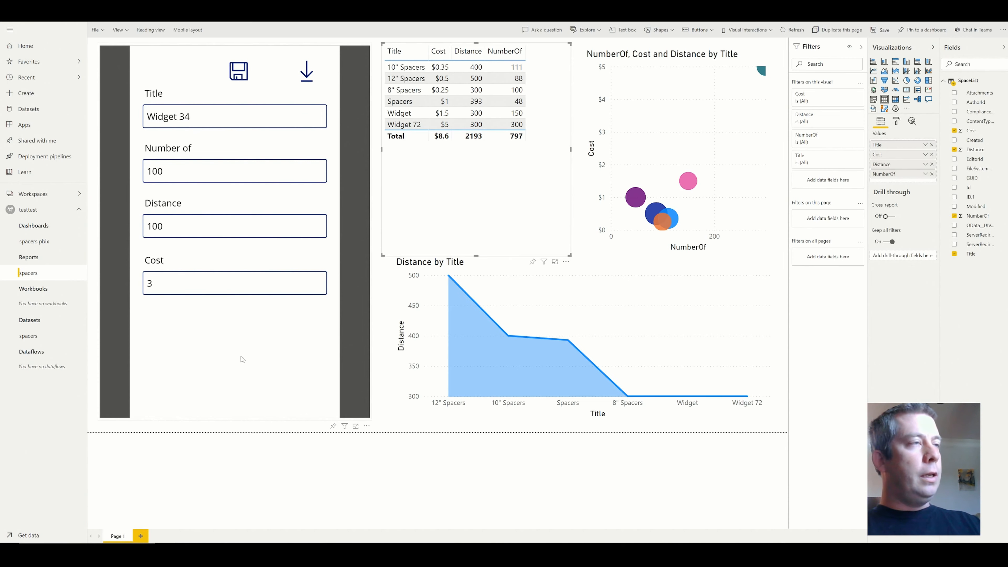
Switch to the SharePoint SpaceList, reload it to check for the Widget 34 record, and return to the Power BI report.
{"action": "key", "text": "ctrl+Tab"}
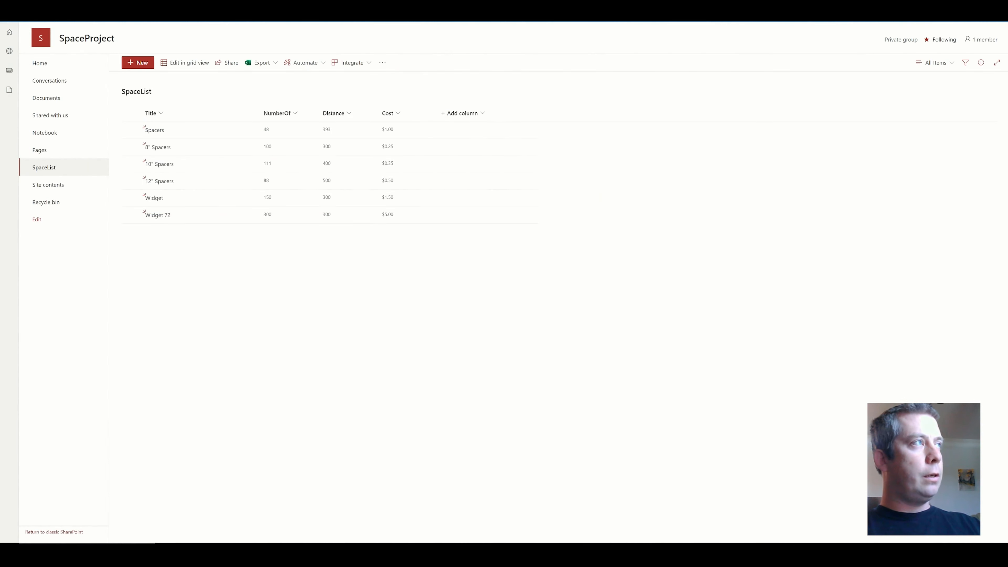
{"action": "key", "text": "F5"}
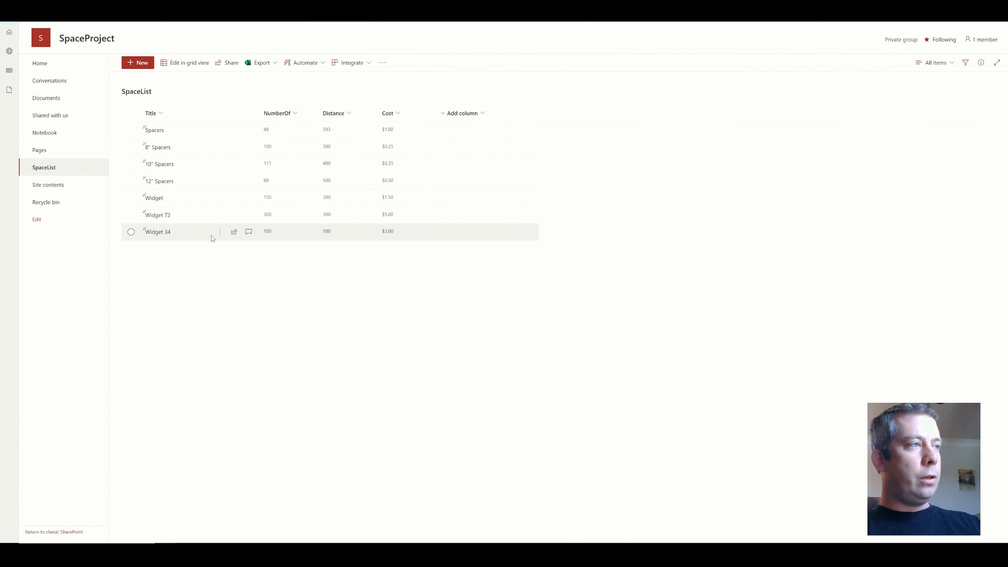
{"action": "key", "text": "ctrl+shift+Tab"}
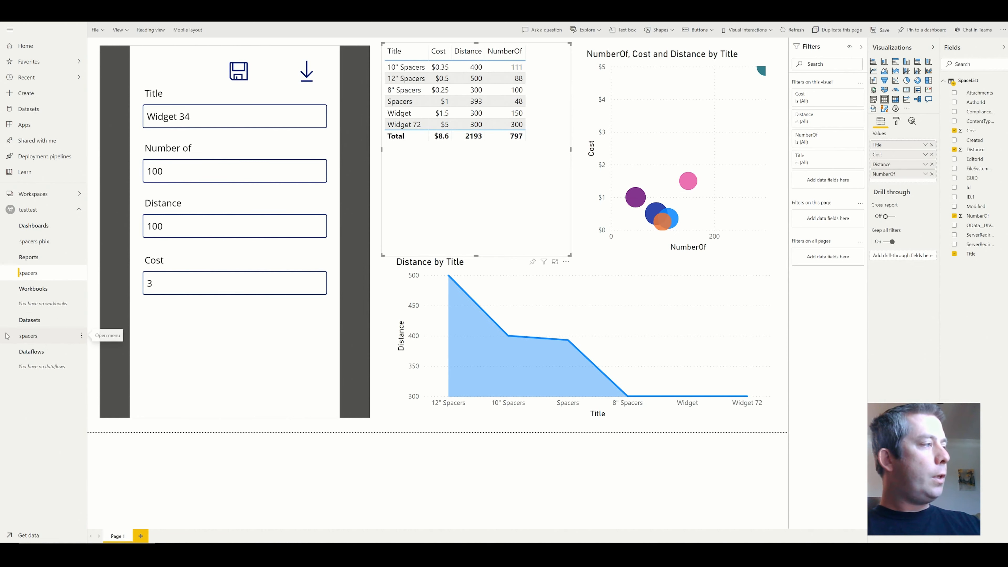
Refresh the spacers dataset again for the Widget 34 record and reload the visuals from the embedded app.
{"action": "left_click", "coordinate": [81, 337]}
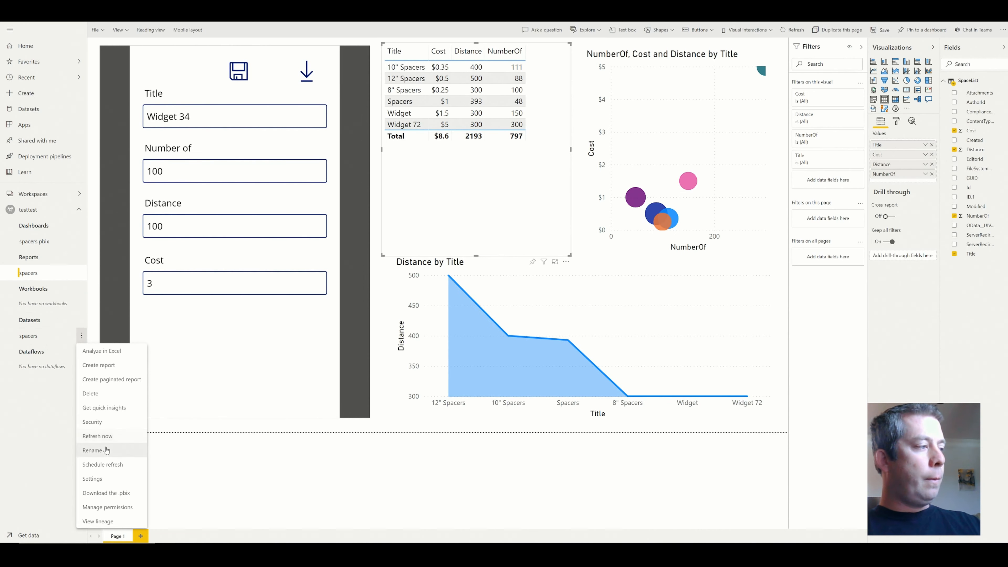
{"action": "key", "text": "Escape"}
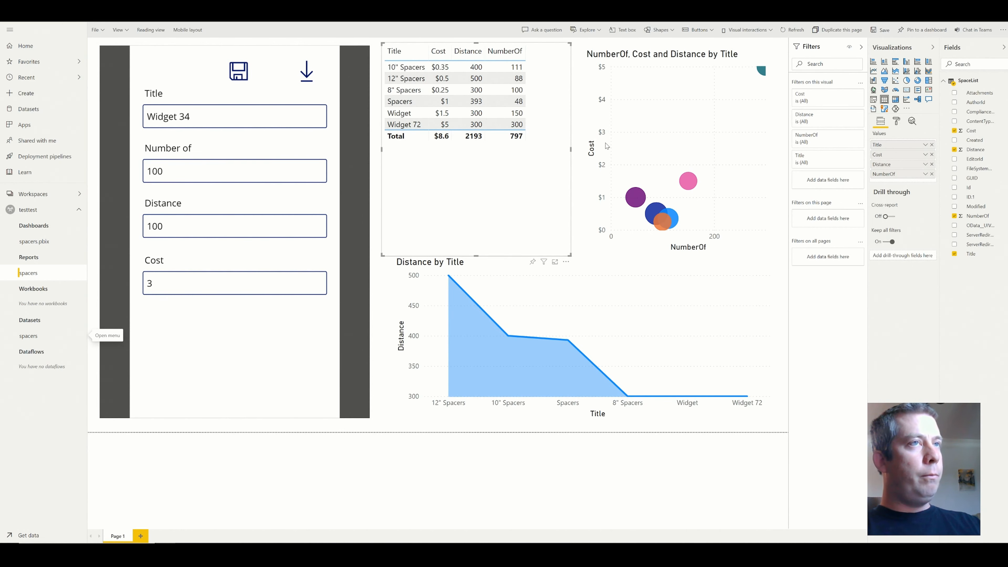
{"action": "left_click", "coordinate": [307, 68]}
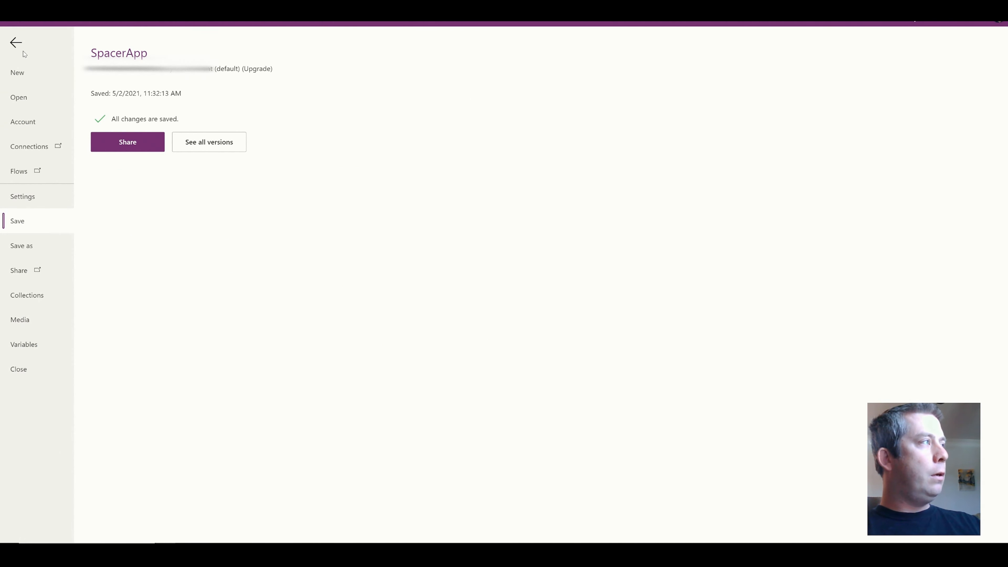
Return to the SpacerApp editor in Power Apps and insert a Reload icon between the Save and Download icons at X 403, Y 46.
{"action": "left_click", "coordinate": [15, 42]}
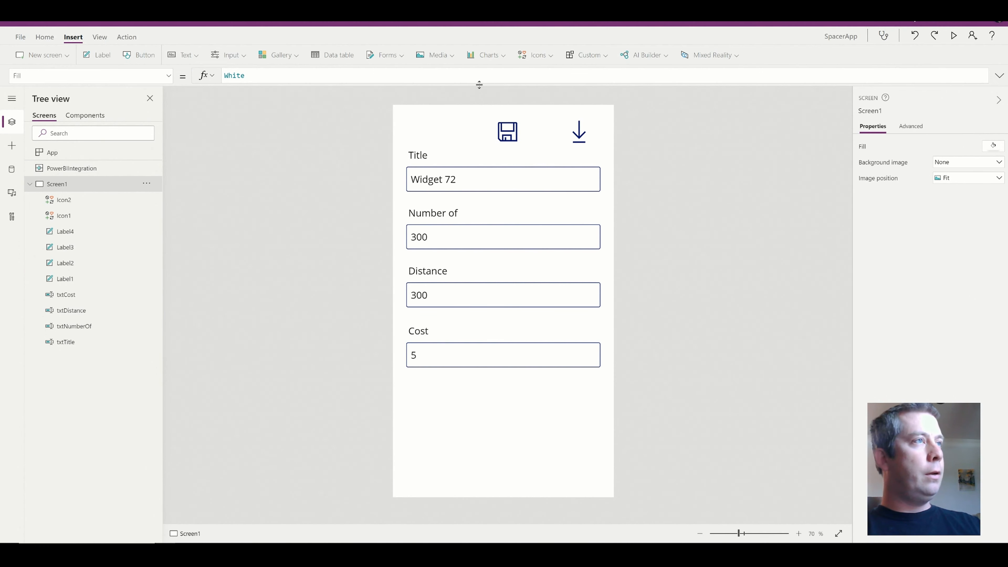
{"action": "left_click", "coordinate": [533, 60]}
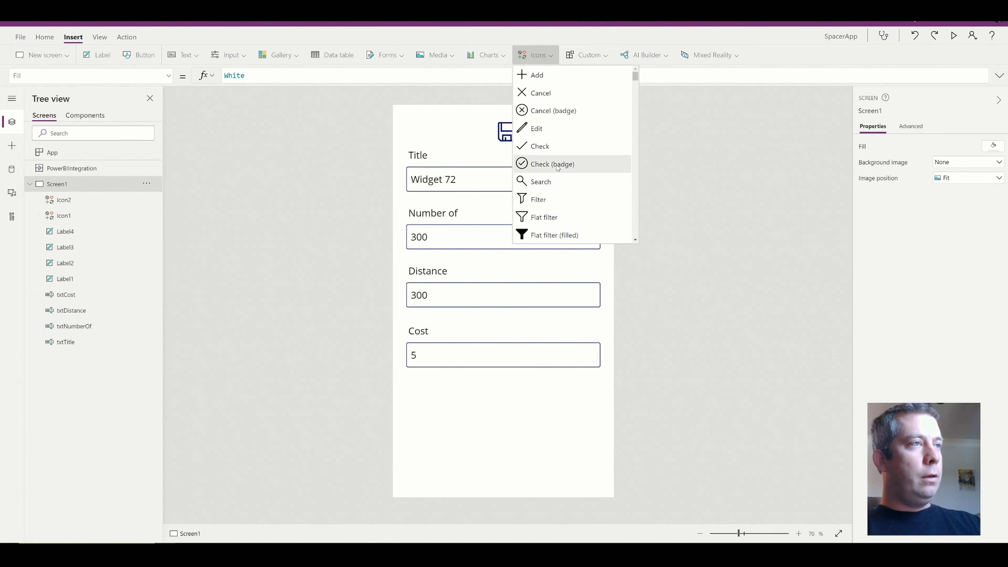
{"action": "scroll", "coordinate": [560, 167], "scroll_direction": "down", "scroll_amount": 2}
{"action": "left_click", "coordinate": [549, 195]}
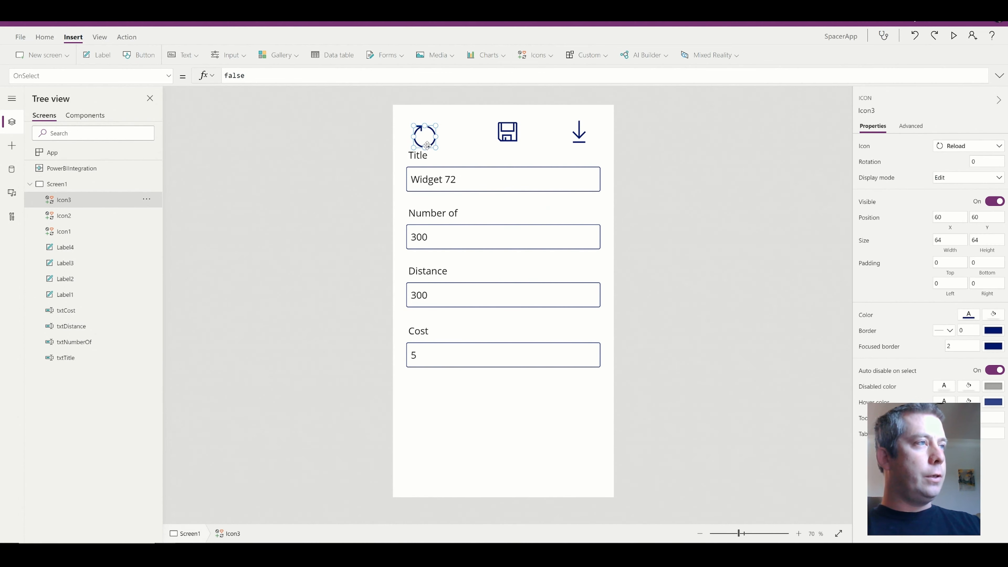
{"action": "left_click_drag", "start_coordinate": [421, 140], "coordinate": [539, 136]}
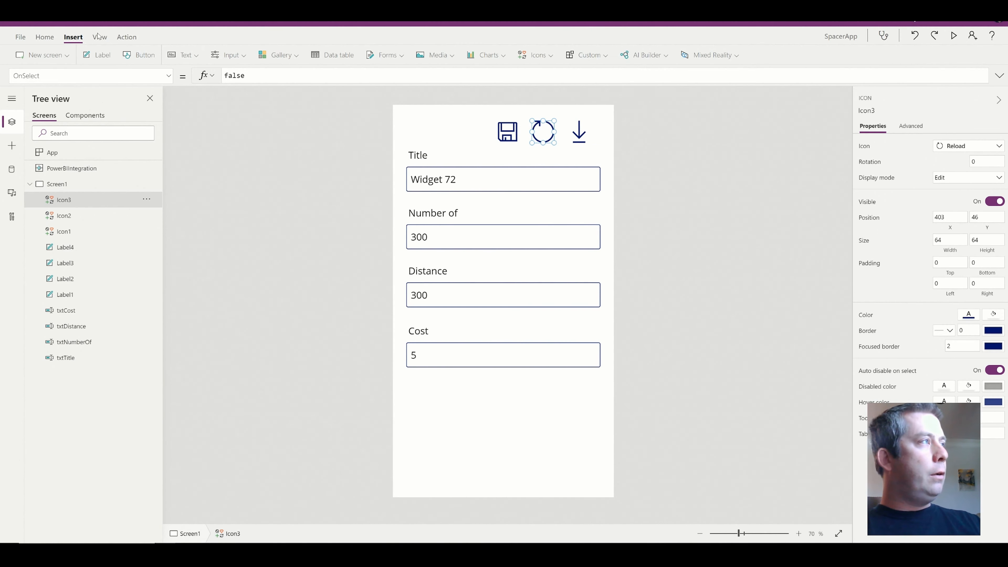
Create a new Power Automate flow for the Reload icon from the Power Apps button template.
{"action": "left_click", "coordinate": [126, 37]}
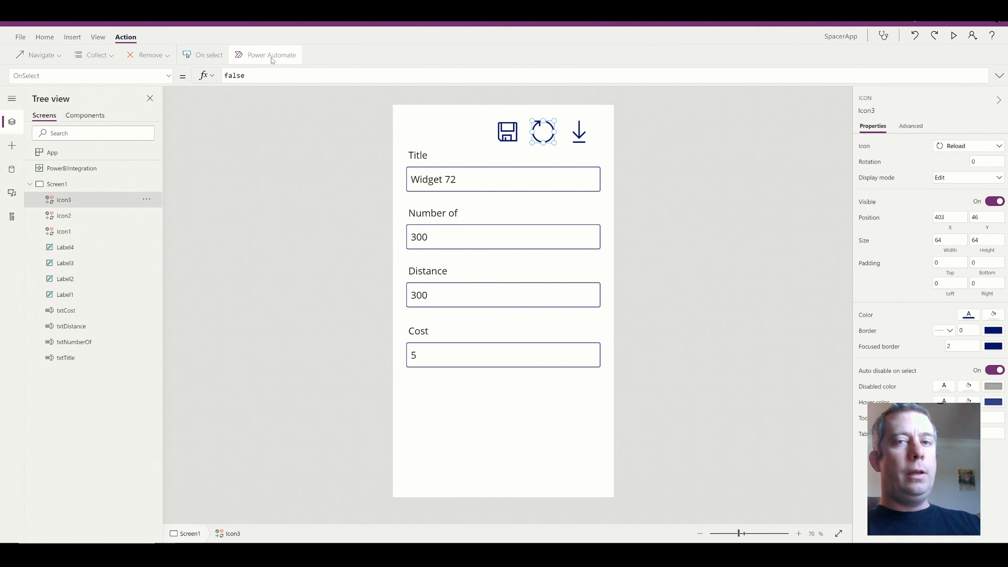
{"action": "left_click", "coordinate": [279, 57]}
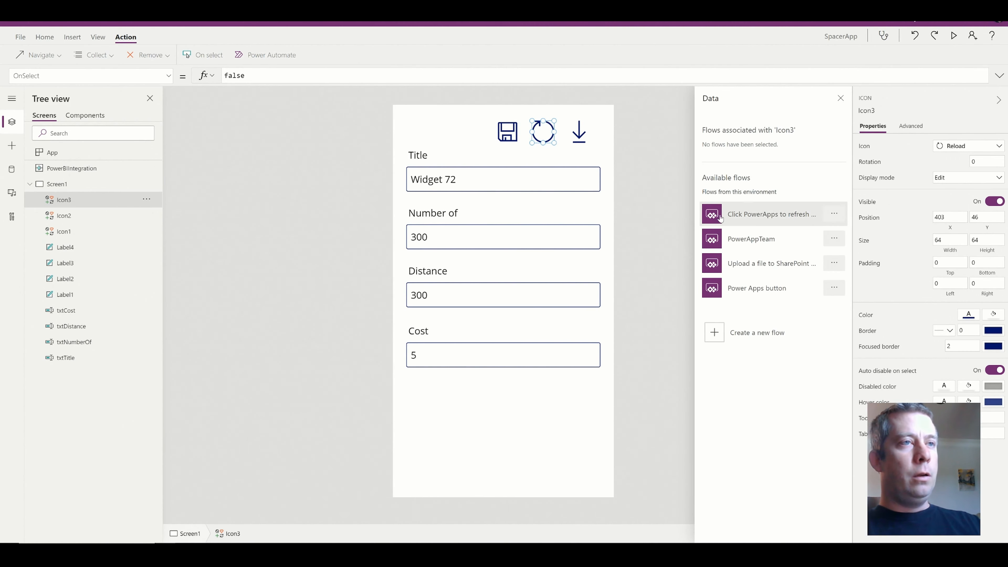
{"action": "left_click", "coordinate": [714, 336]}
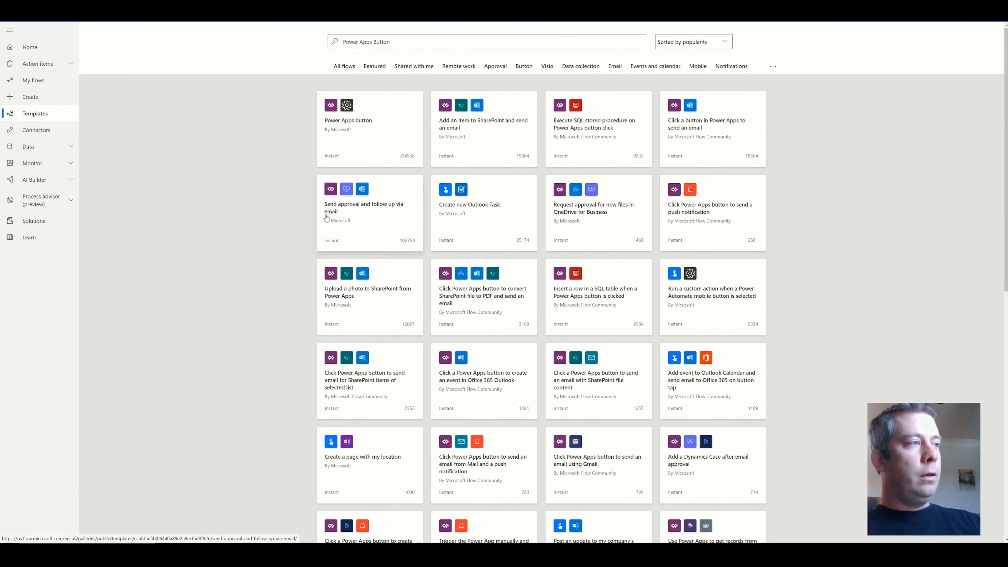
{"action": "left_click", "coordinate": [364, 133]}
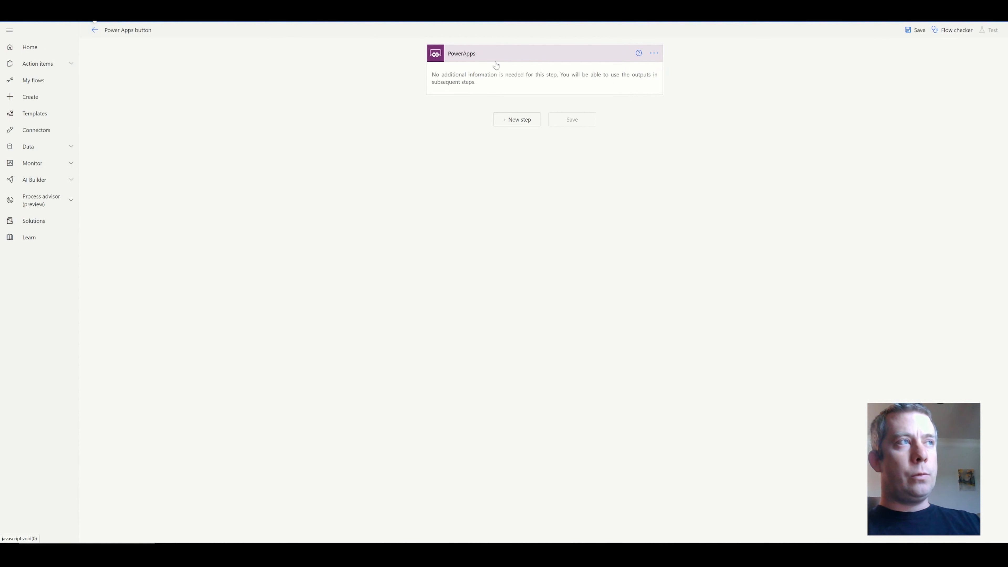
Add the Power BI action Refresh a dataset after the PowerApps trigger in the flow.
{"action": "left_click", "coordinate": [504, 120]}
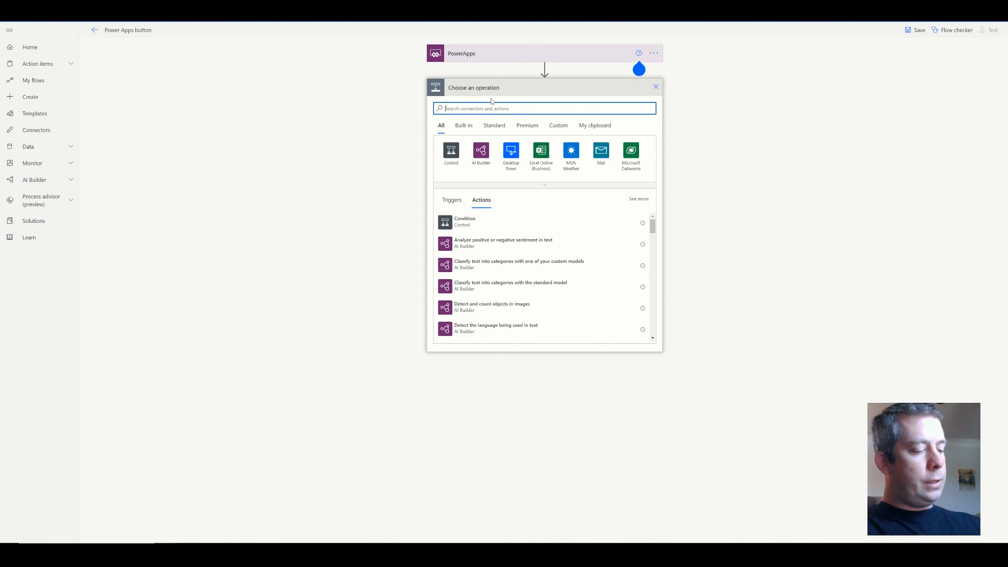
{"action": "type", "text": "power bi"}
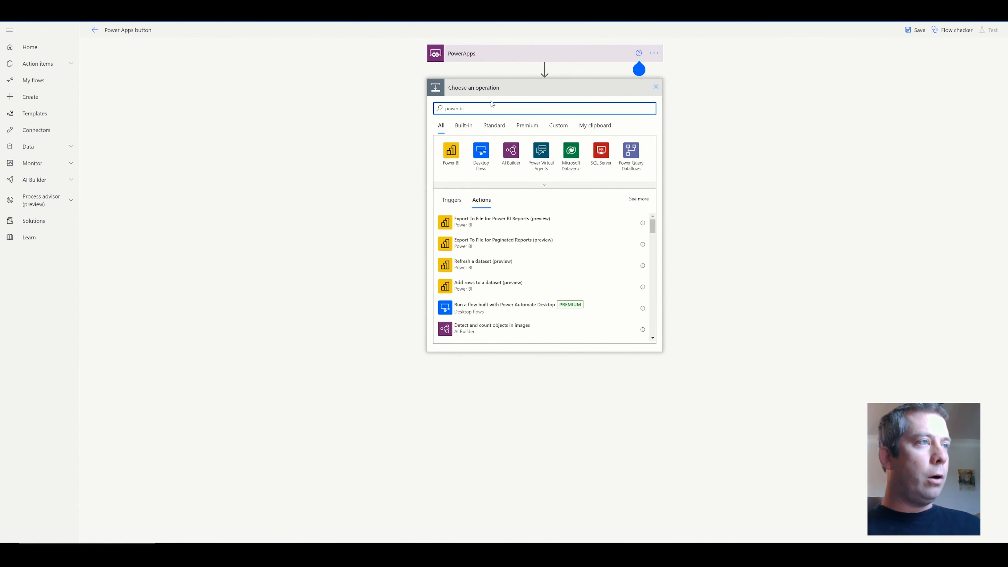
{"action": "left_click", "coordinate": [470, 270]}
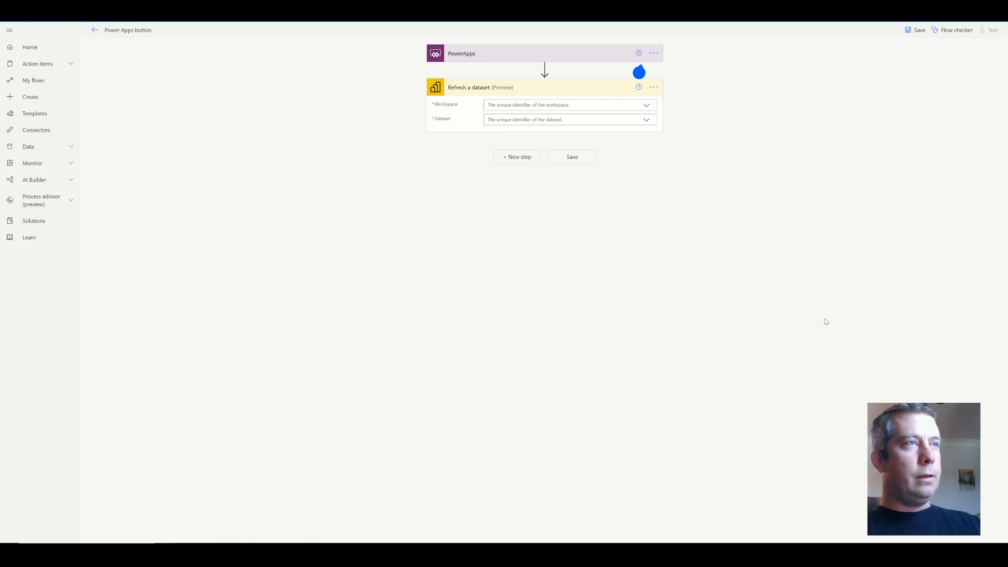
Set the refresh action's workspace to testtest and its dataset to spacers, and save the flow.
{"action": "left_click", "coordinate": [646, 104]}
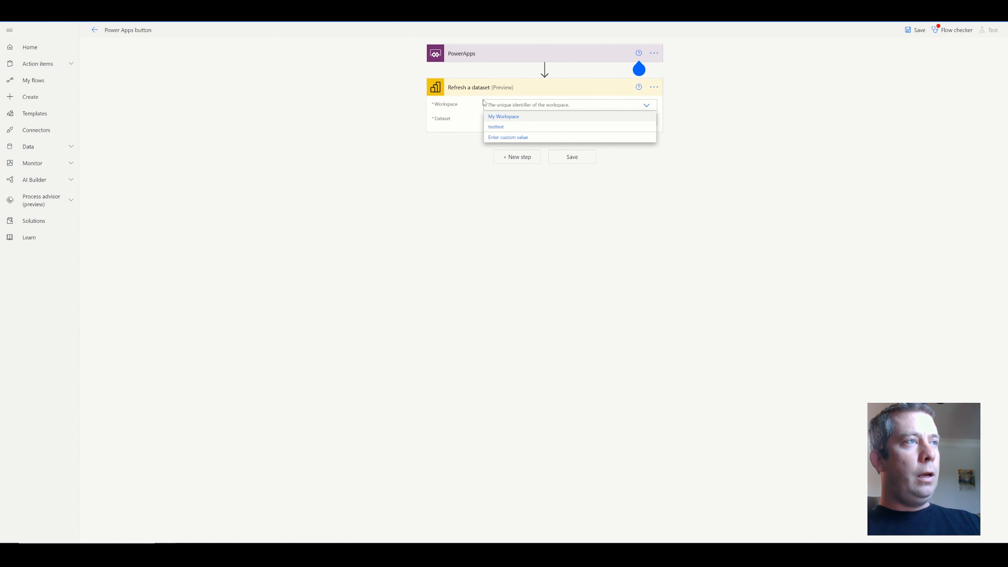
{"action": "left_click", "coordinate": [499, 129]}
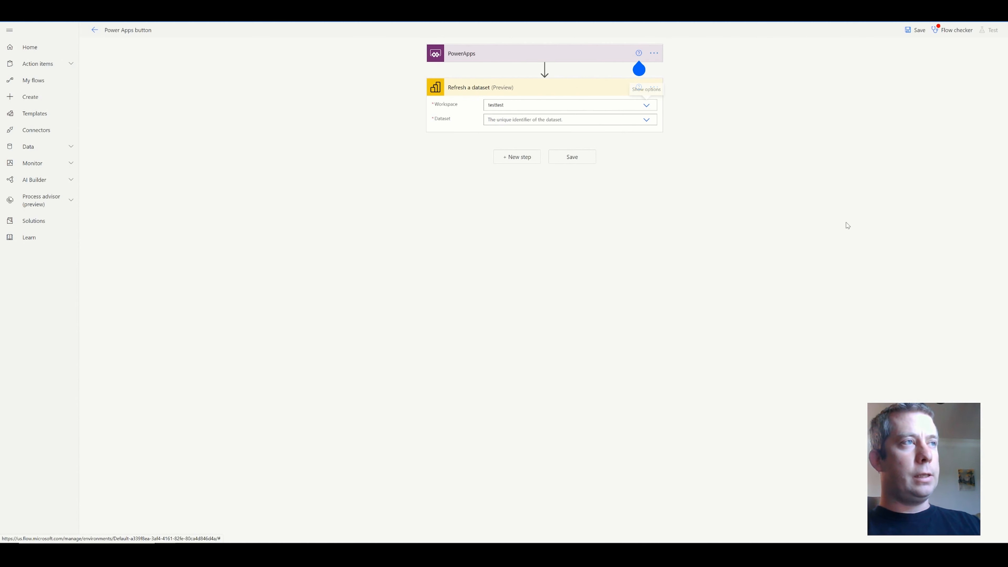
{"action": "left_click", "coordinate": [646, 121]}
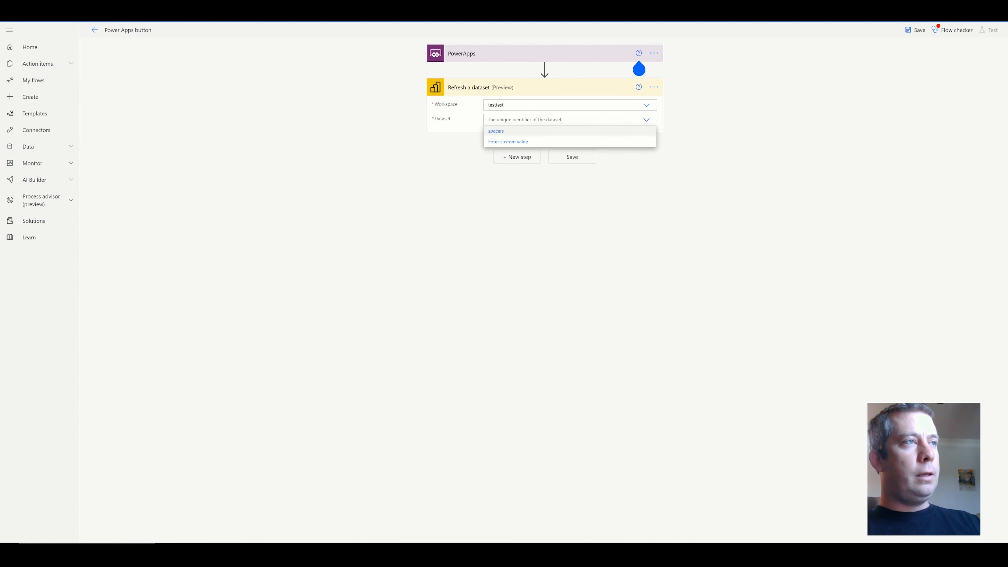
{"action": "left_click", "coordinate": [497, 131]}
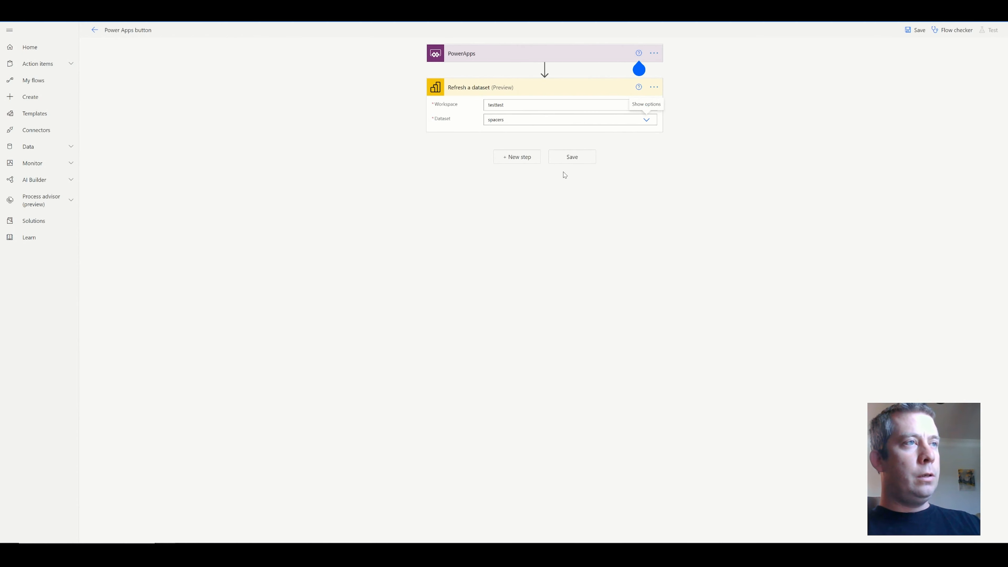
{"action": "left_click", "coordinate": [572, 159]}
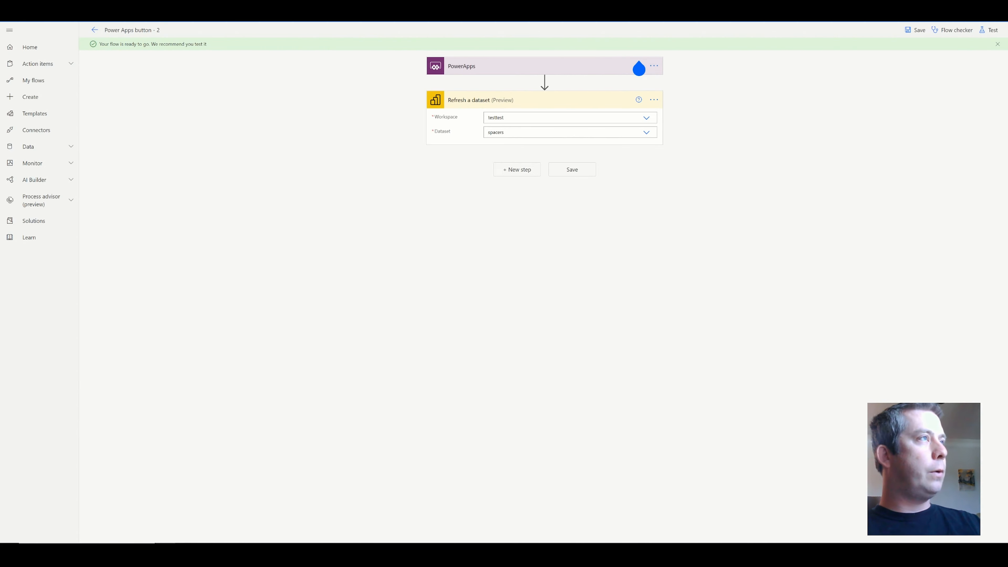
Return to SpacerApp and attach the flow Power Apps button - 2 to the Reload icon, completing its OnSelect formula as 'PowerAppsbutton-2'.Run().
{"action": "left_click", "coordinate": [290, 8]}
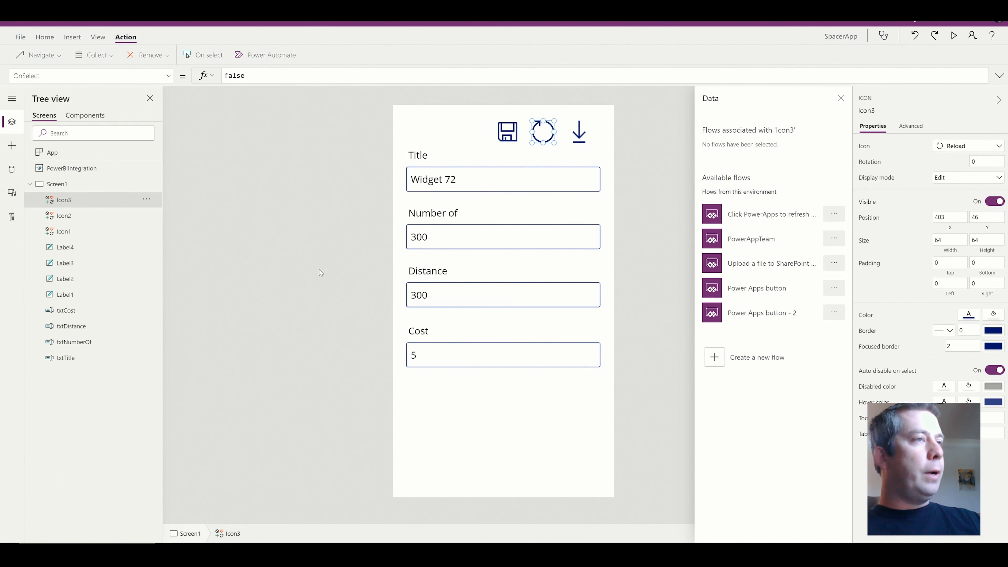
{"action": "left_click", "coordinate": [841, 99]}
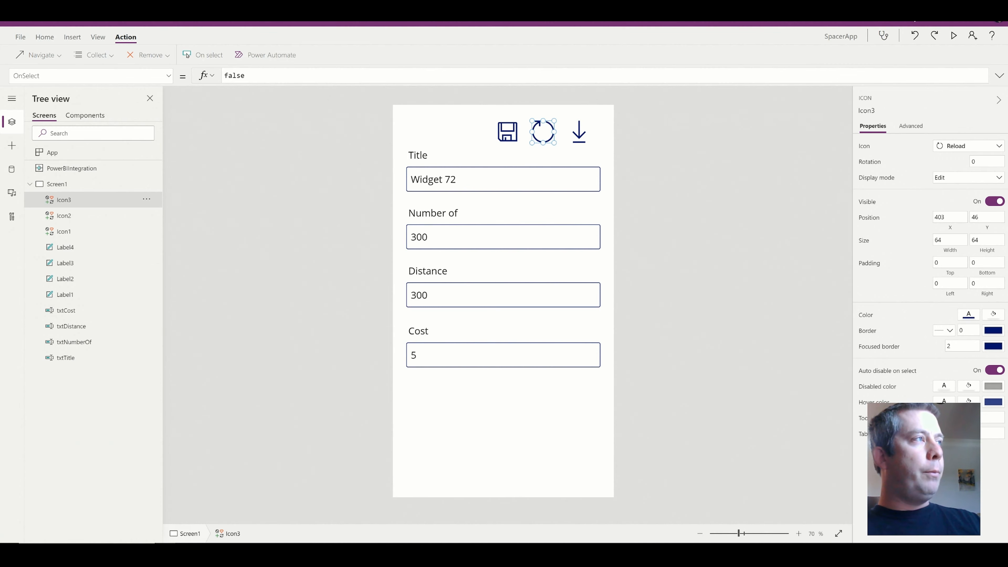
{"action": "left_click_drag", "start_coordinate": [262, 76], "coordinate": [207, 74]}
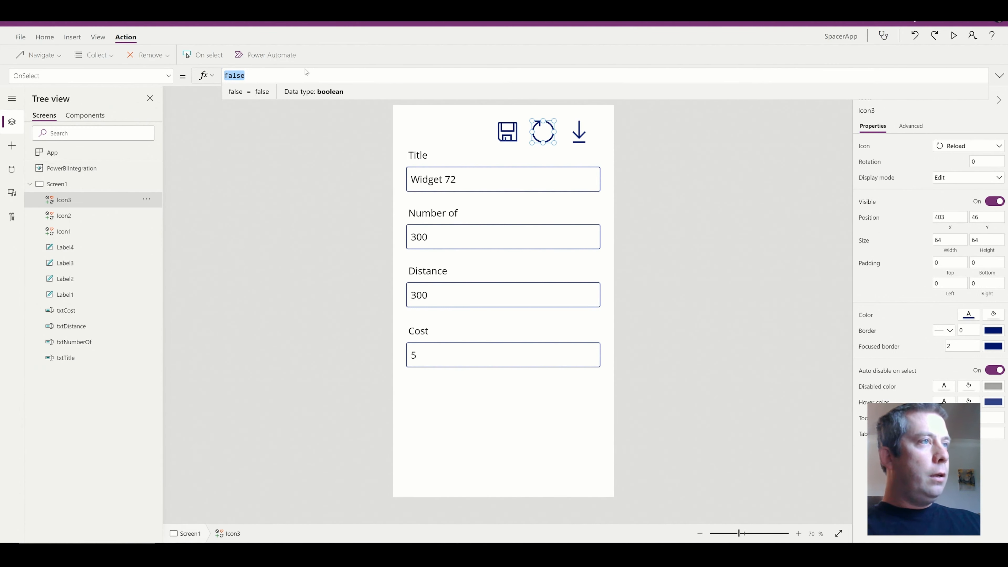
{"action": "left_click", "coordinate": [270, 56]}
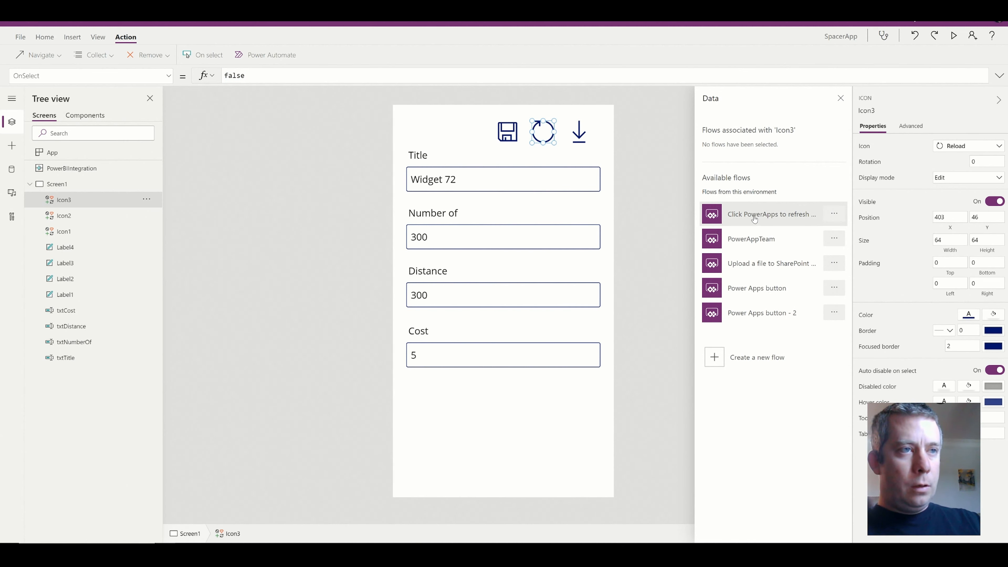
{"action": "left_click", "coordinate": [752, 317]}
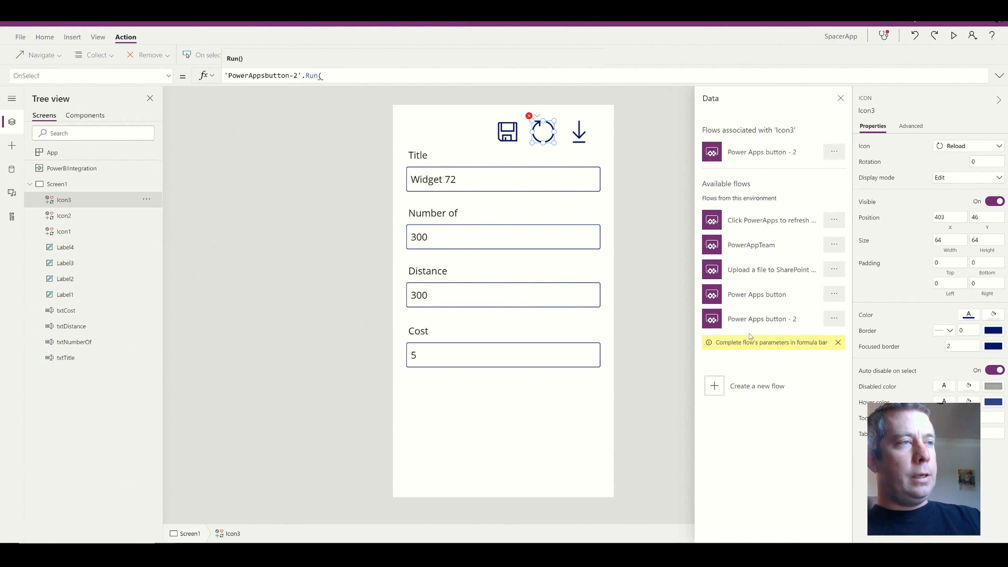
{"action": "left_click", "coordinate": [840, 98]}
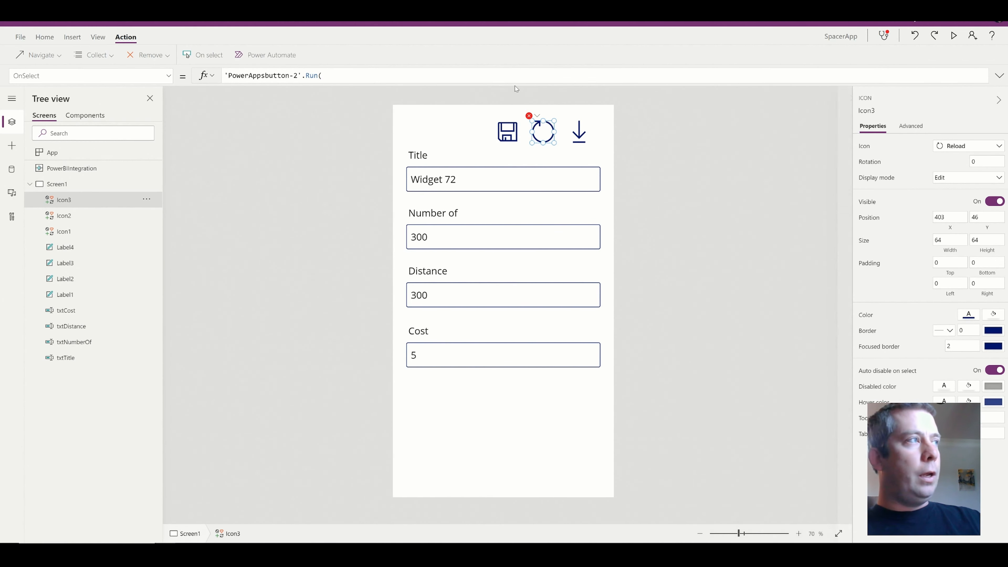
{"action": "left_click", "coordinate": [323, 76]}
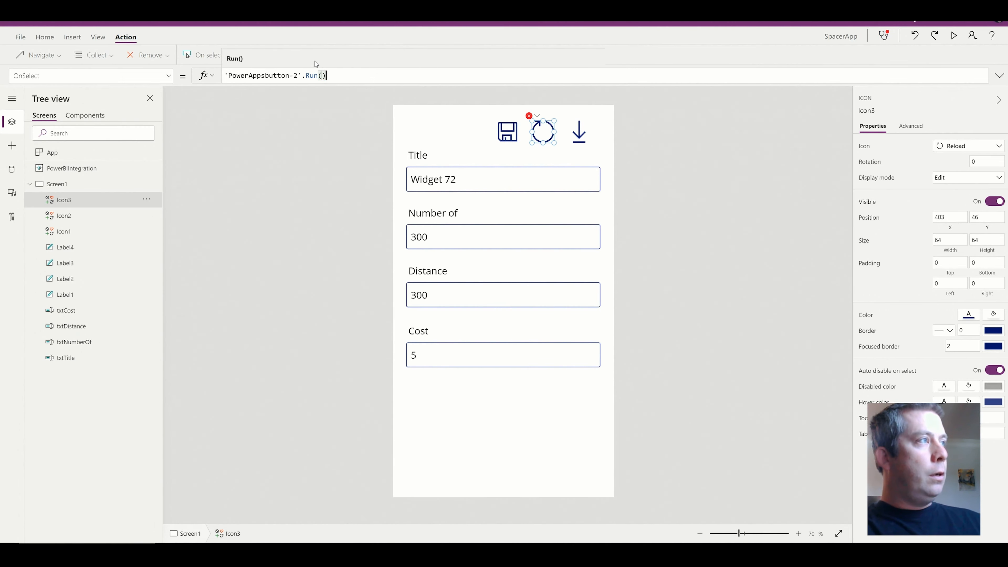
{"action": "type", "text": ")"}
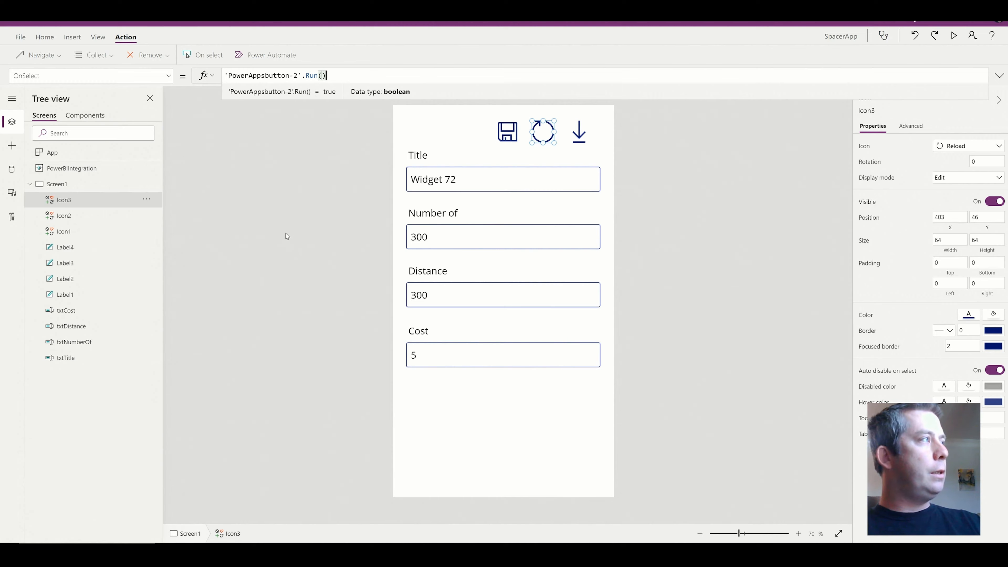
Save SpacerApp and publish this version.
{"action": "left_click", "coordinate": [20, 36]}
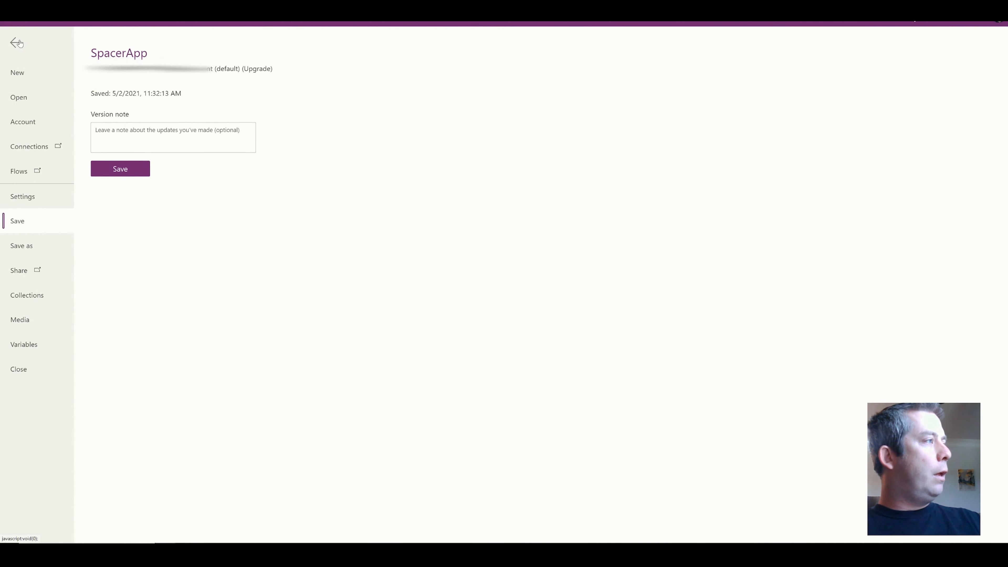
{"action": "left_click", "coordinate": [123, 168]}
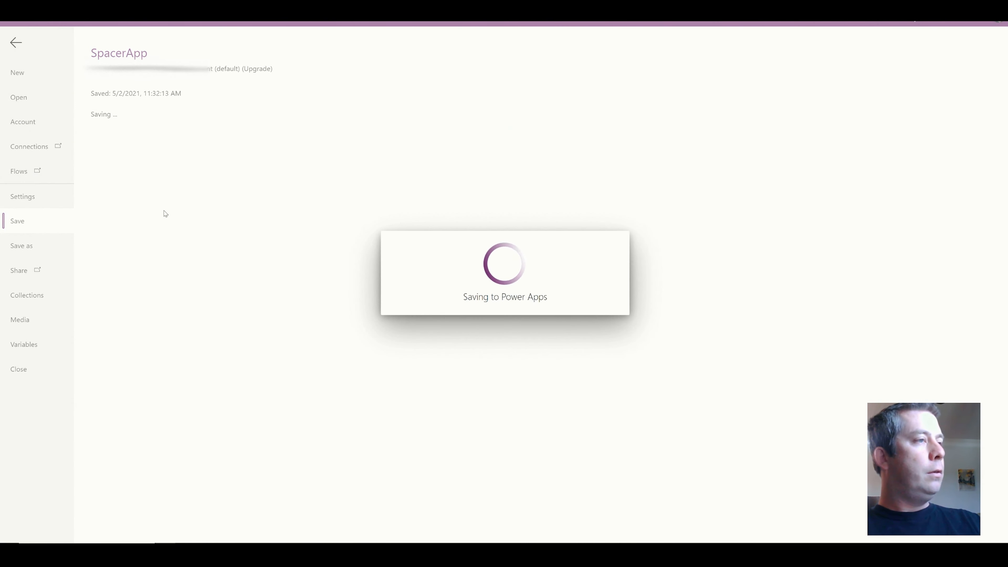
{"action": "left_click", "coordinate": [133, 144]}
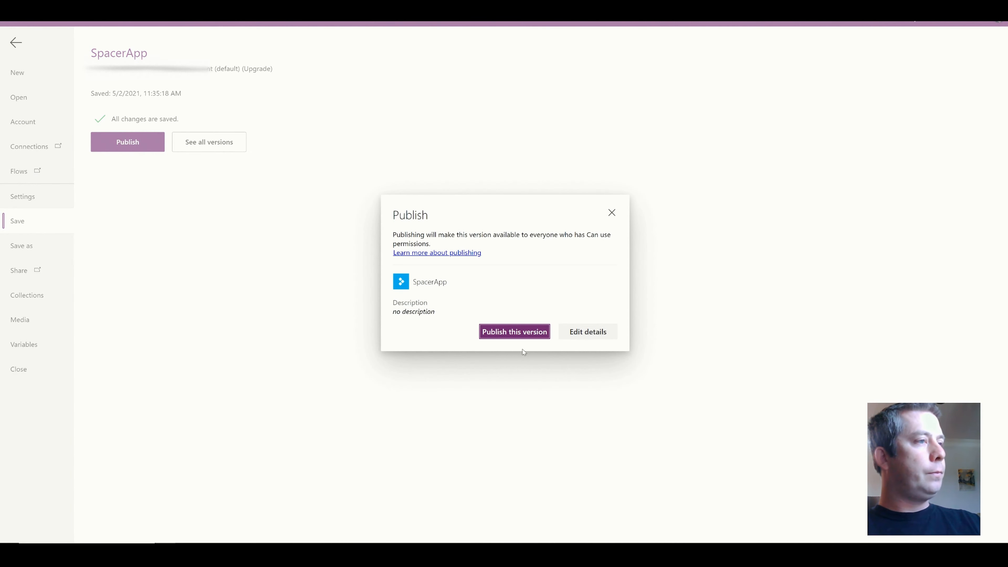
{"action": "left_click", "coordinate": [508, 334]}
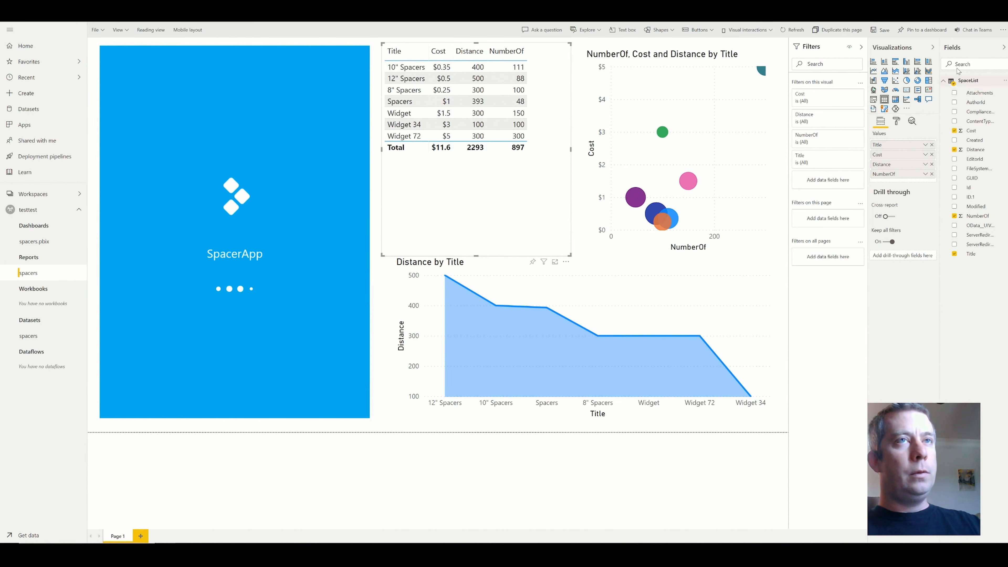
Switch to the Power BI spacers report and collapse the Visualizations, Fields and Filters panes.
{"action": "left_click", "coordinate": [933, 51]}
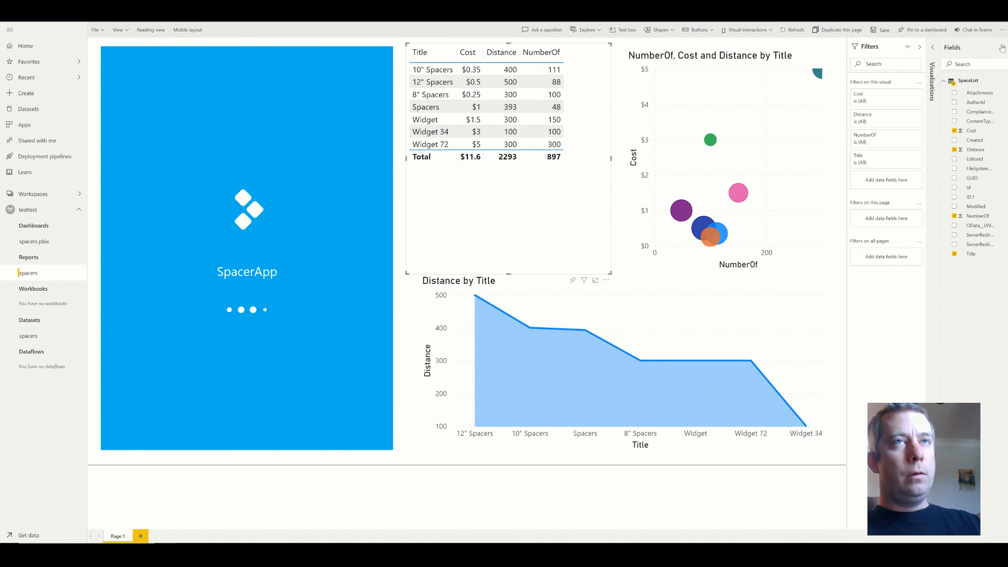
{"action": "left_click", "coordinate": [1004, 47]}
{"action": "left_click", "coordinate": [978, 47]}
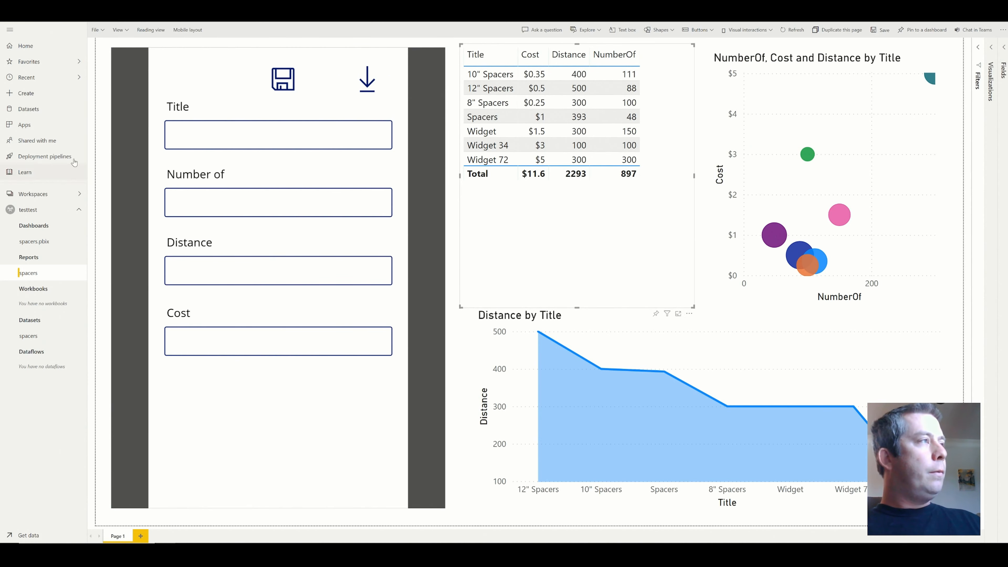
Leave for the spacers.pbix dashboard, saving the report changes, and reopen the spacers report to reload the embedded app.
{"action": "left_click", "coordinate": [34, 242]}
{"action": "left_click", "coordinate": [534, 293]}
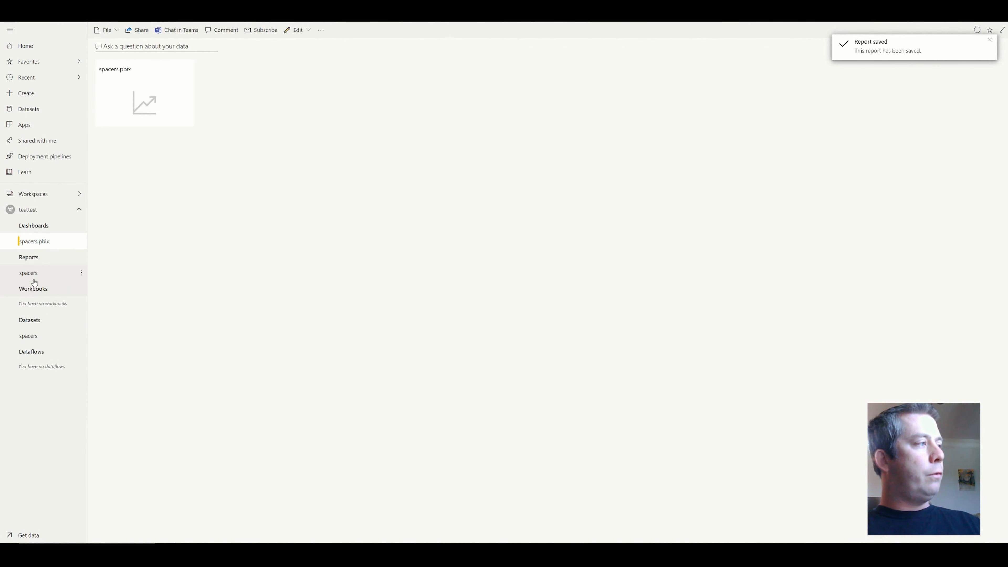
{"action": "left_click", "coordinate": [29, 273]}
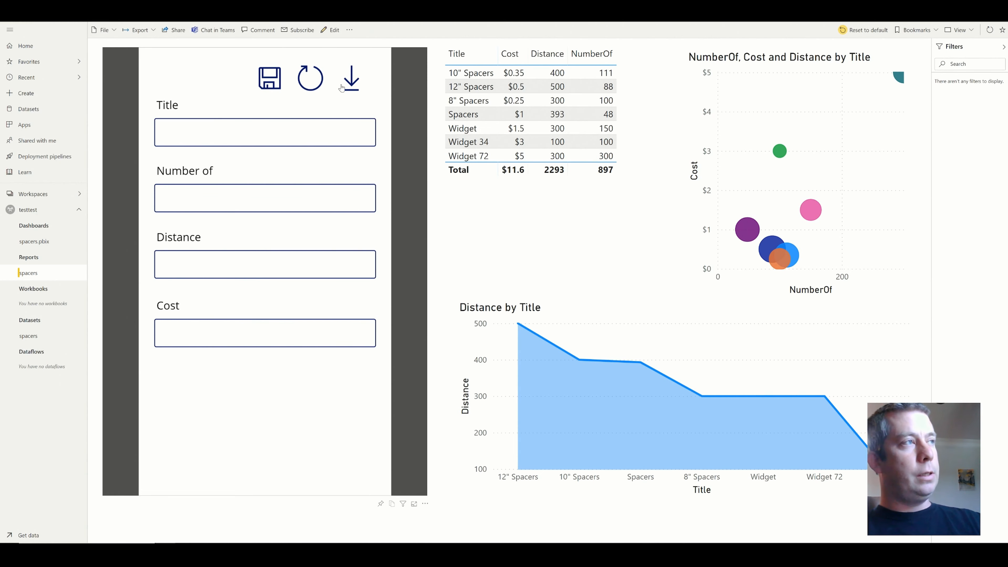
Save a record from the embedded app with Title Spacer 99, Number of 99, Distance 9 and Cost 9.
{"action": "left_click", "coordinate": [353, 133]}
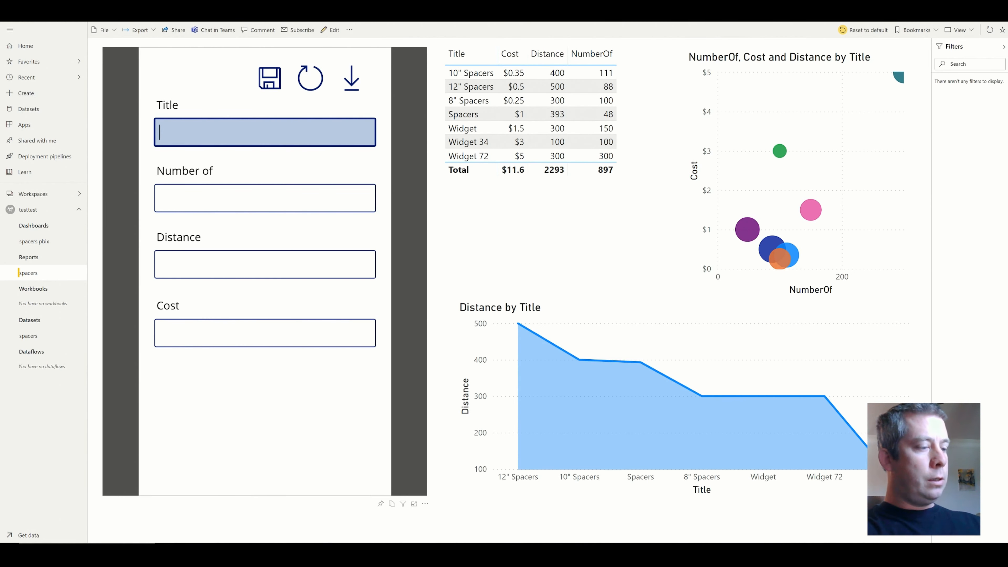
{"action": "type", "text": "Spac"}
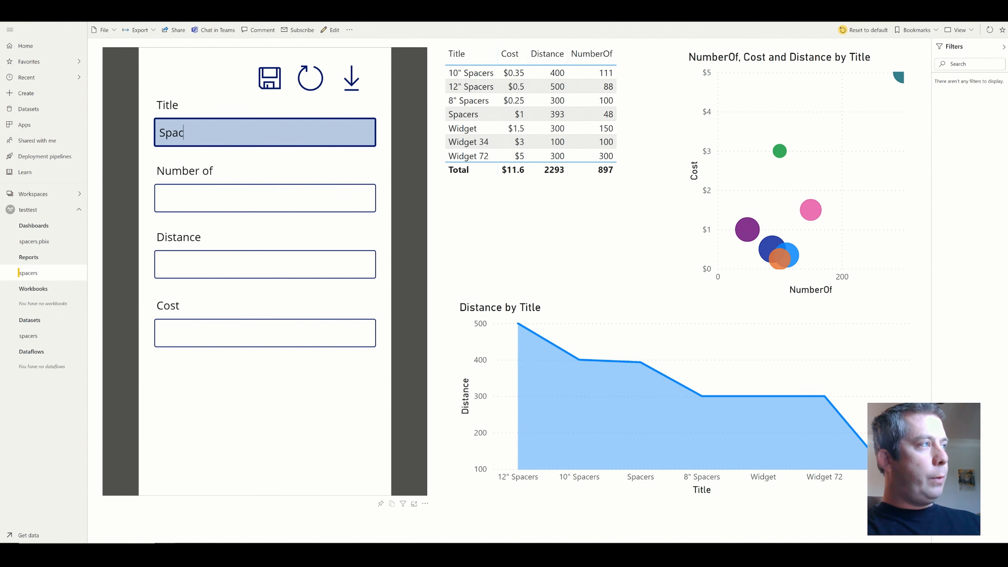
{"action": "type", "text": "er 99"}
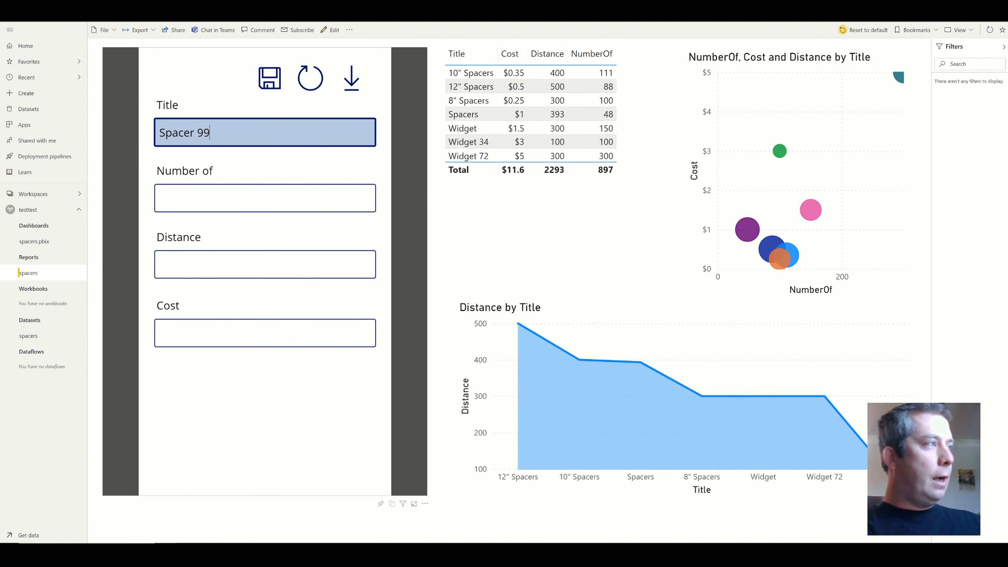
{"action": "left_click", "coordinate": [278, 198]}
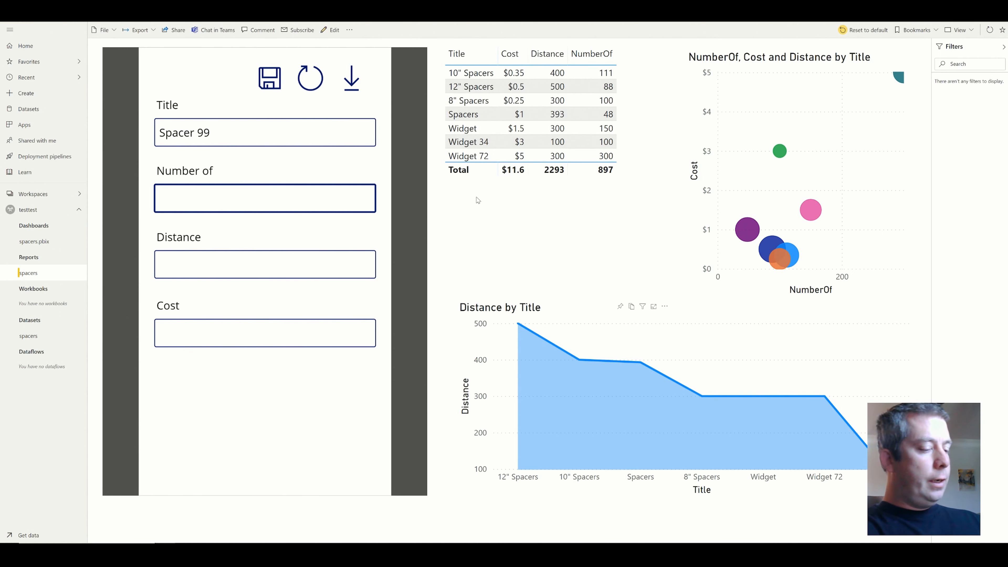
{"action": "type", "text": "99"}
{"action": "key", "text": "Tab"}
{"action": "type", "text": "9"}
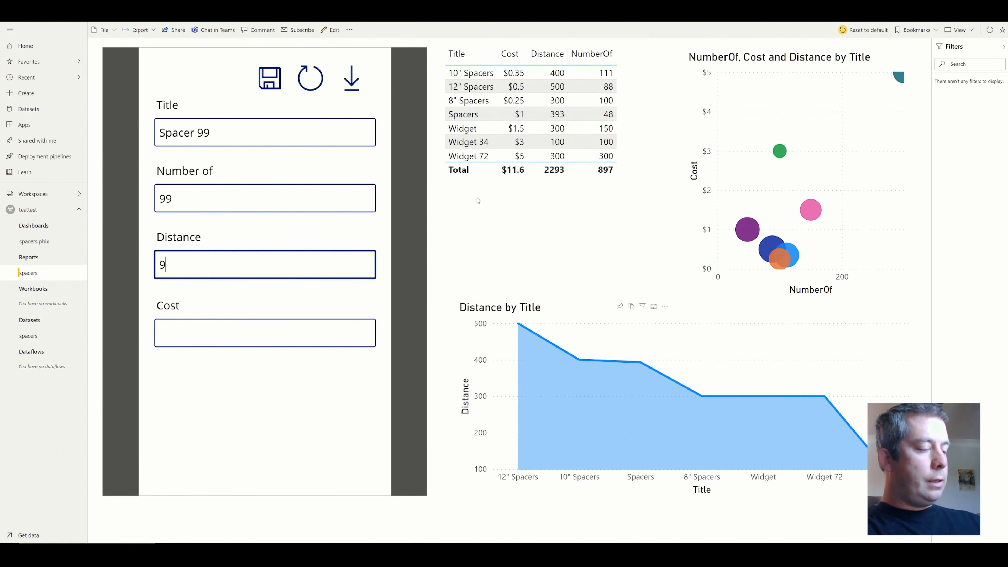
{"action": "key", "text": "Tab"}
{"action": "type", "text": "9"}
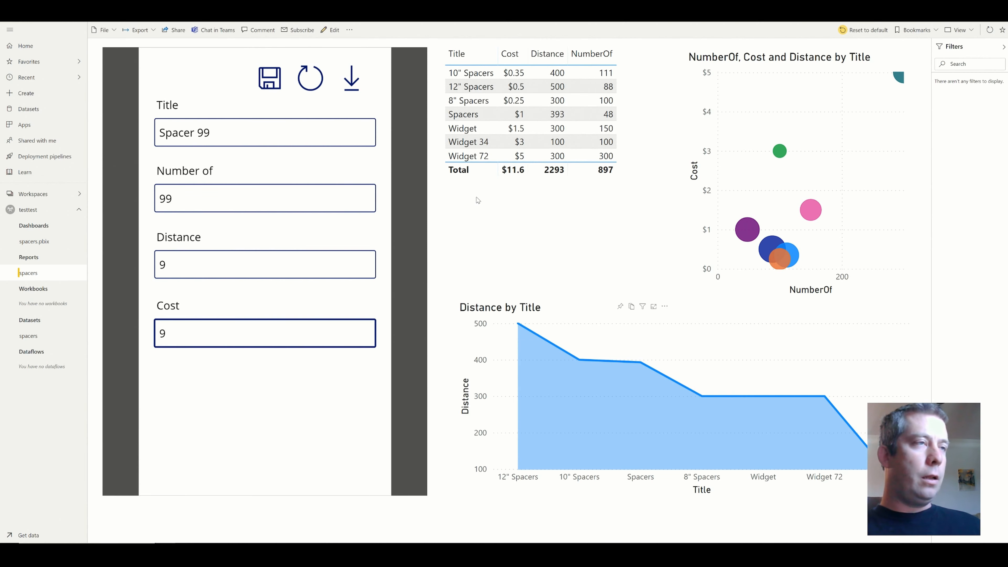
{"action": "left_click", "coordinate": [270, 85]}
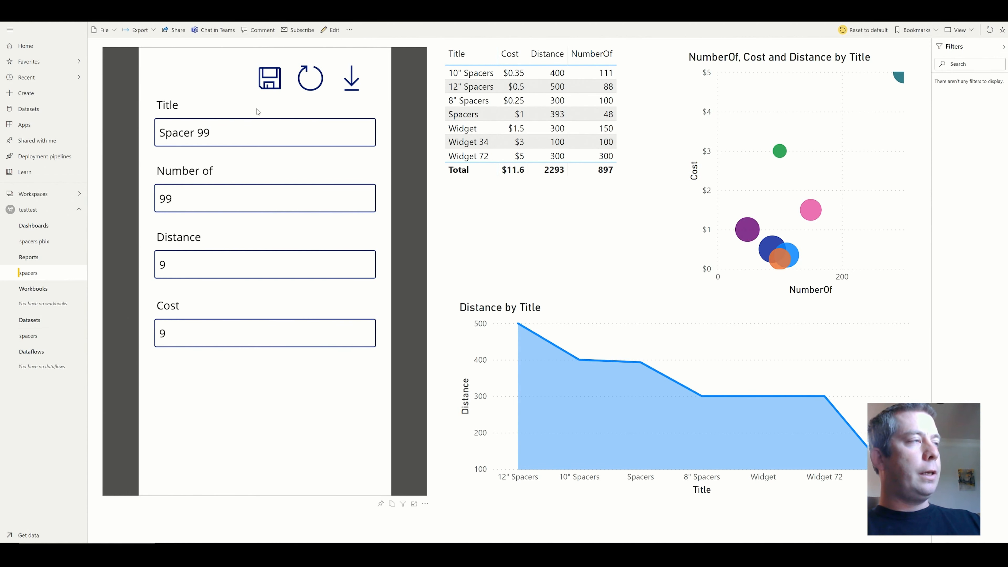
Run the dataset refresh from the embedded app and reload the report visuals with the newly saved record.
{"action": "left_click", "coordinate": [312, 86]}
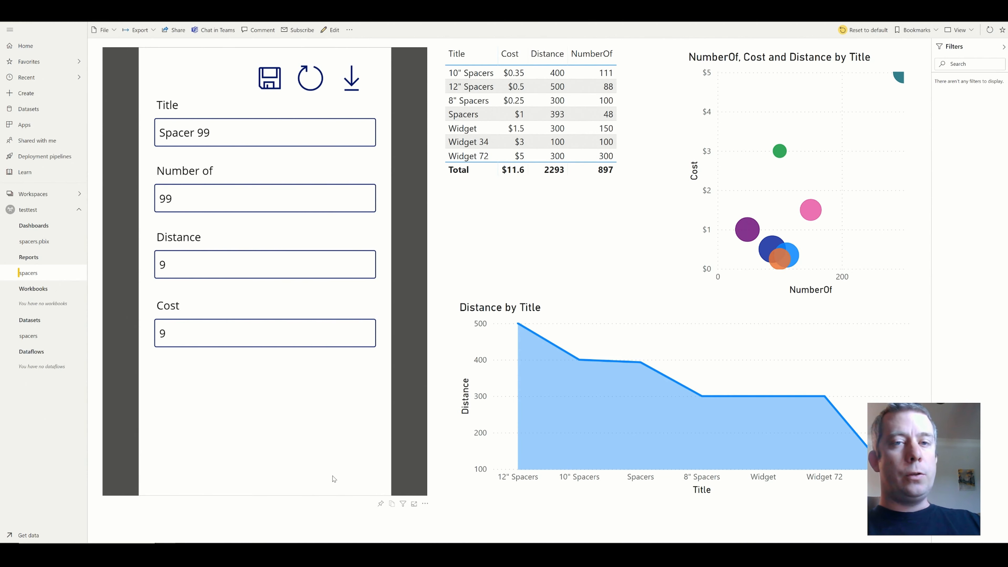
{"action": "left_click", "coordinate": [353, 79]}
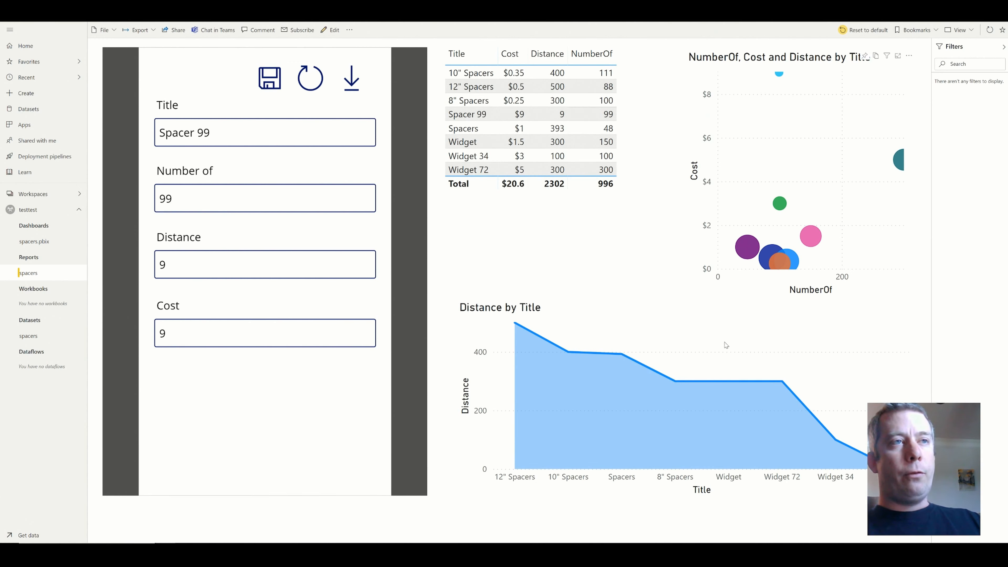
Cross-filter the report by the Spacers and 12" Spacers bubbles in the NumberOf, Cost and Distance chart, and clear the selection.
{"action": "mouse_move", "coordinate": [574, 340]}
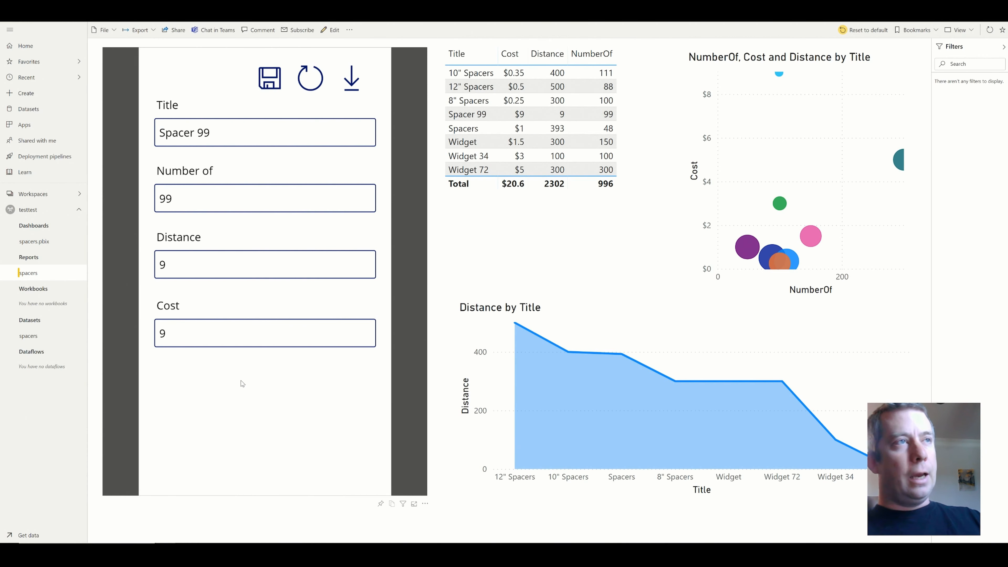
{"action": "left_click", "coordinate": [679, 401]}
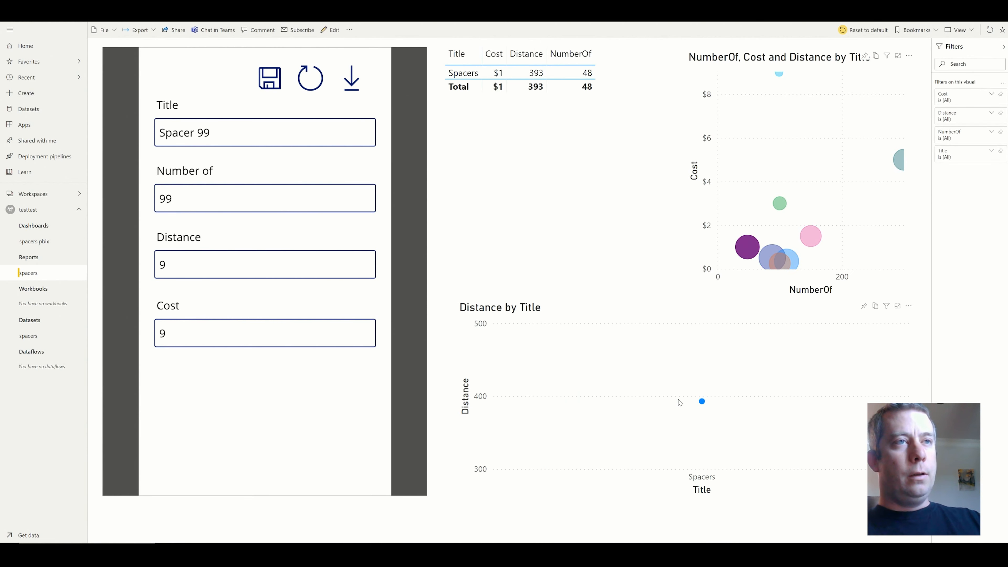
{"action": "left_click", "coordinate": [764, 260]}
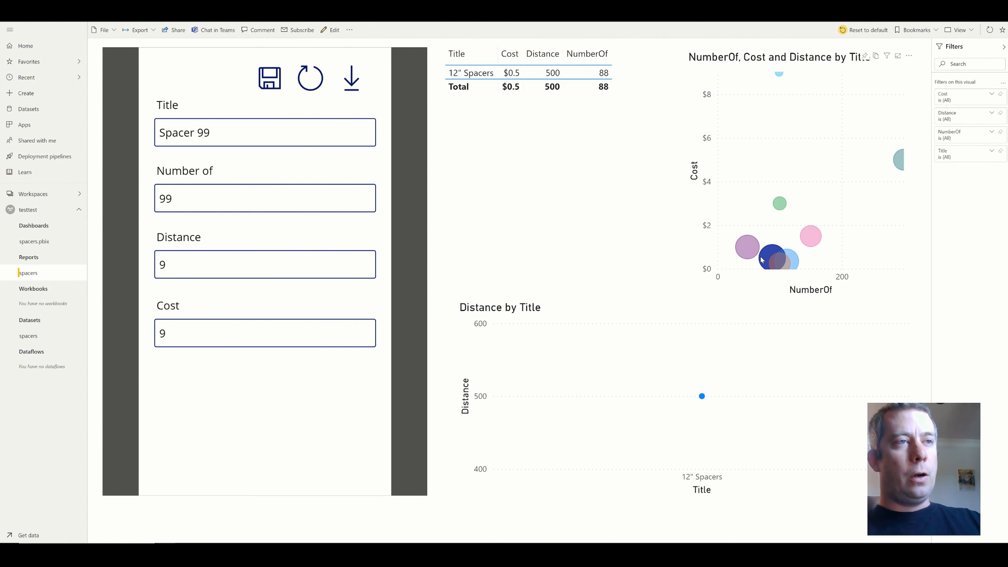
{"action": "left_click", "coordinate": [749, 246]}
{"action": "left_click", "coordinate": [748, 246]}
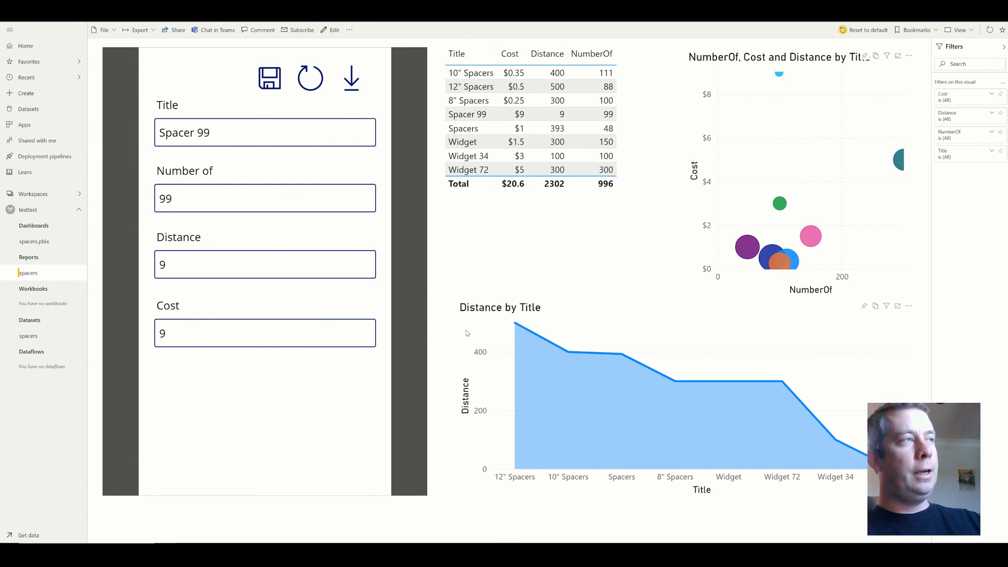